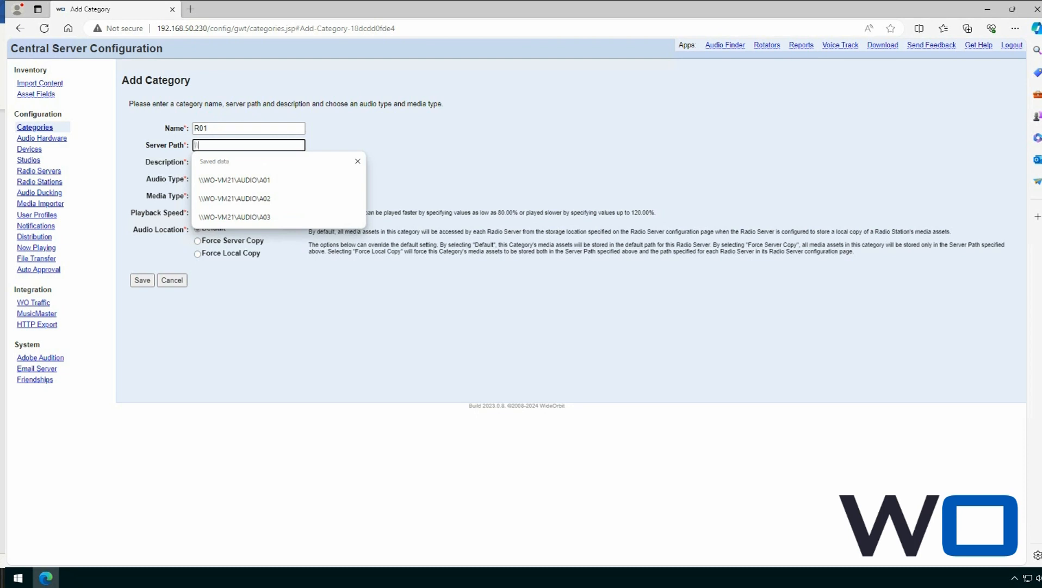
Set category R01's server path to \\wo-vm21\audio\R01 and its description to Rock GVT: Detroit
{"action": "key", "text": "BackSpace"}
{"action": "key", "text": "BackSpace"}
{"action": "type", "text": "o-vm21\\audio\\R01"}
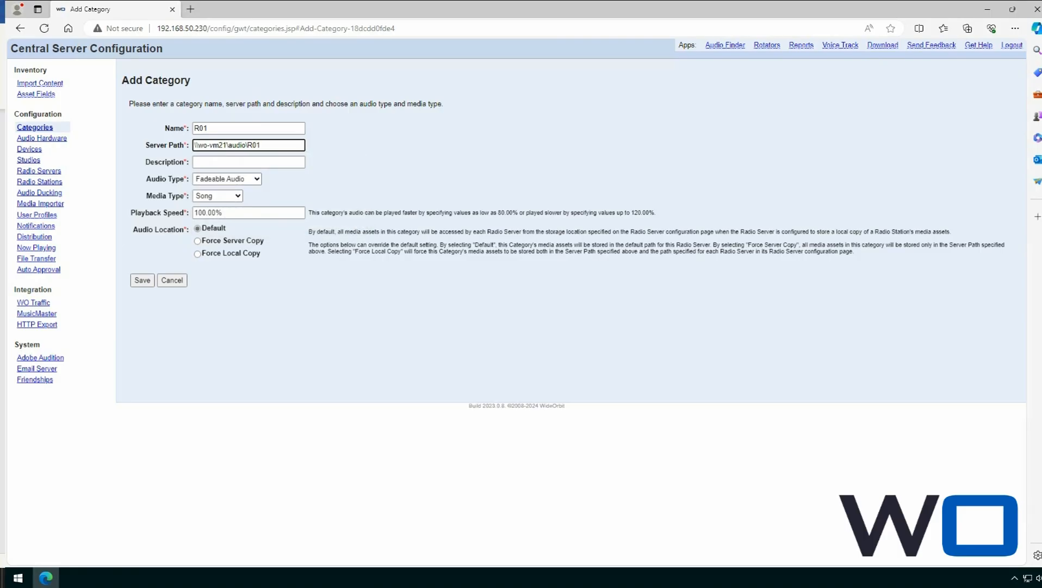
{"action": "left_click", "coordinate": [233, 161]}
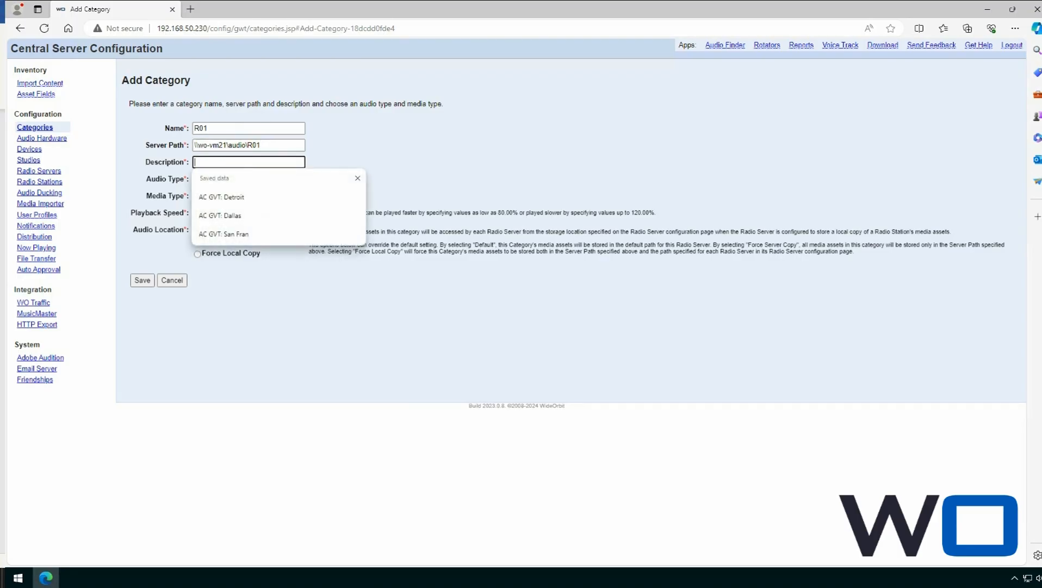
{"action": "type", "text": "Rock GV"}
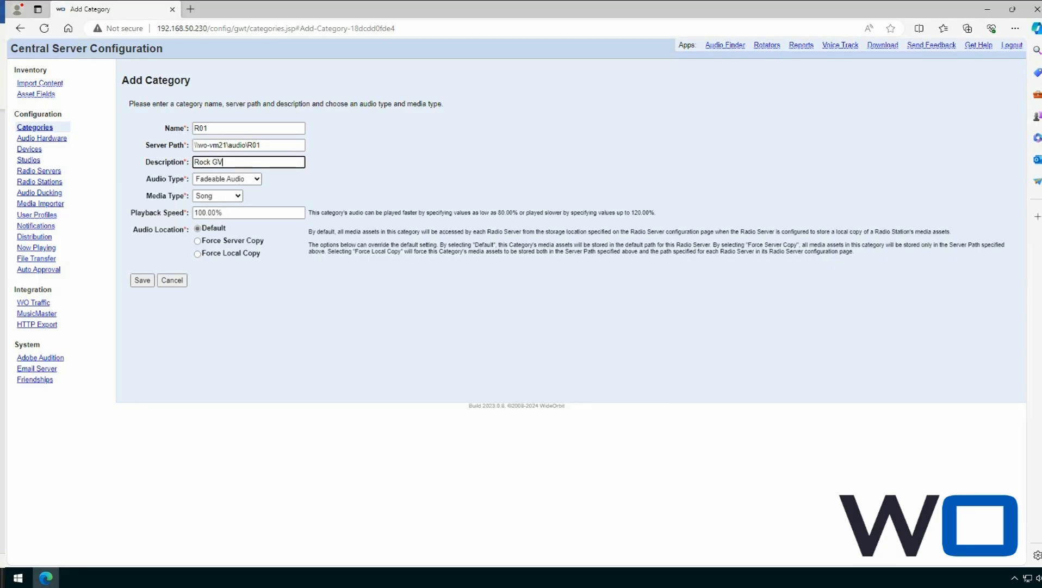
{"action": "type", "text": "T: Detroit"}
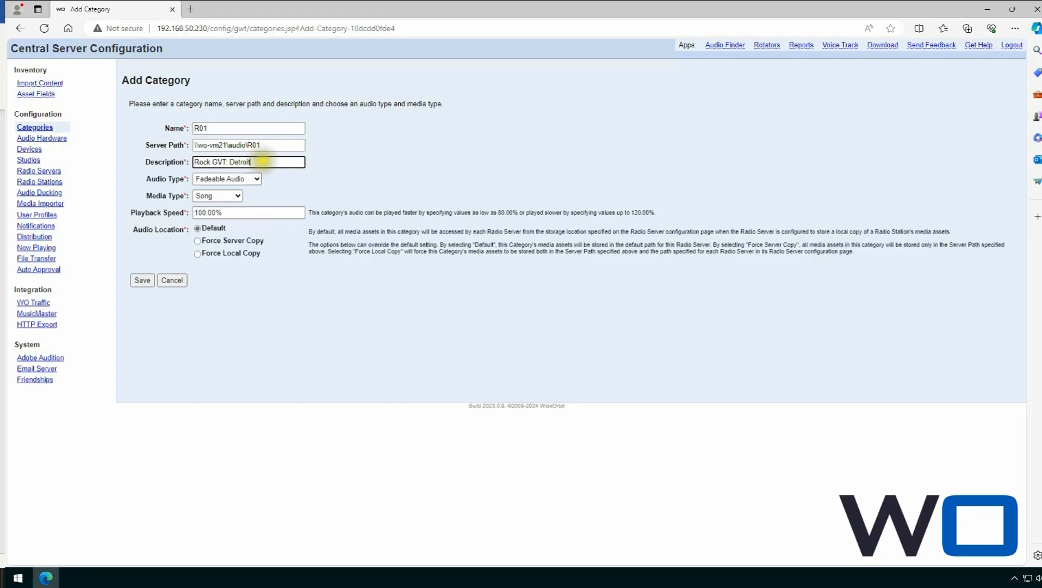
Set category R01's audio type to Unfadeable Audio and media type to Unspecified, and save the category
{"action": "left_click", "coordinate": [257, 180]}
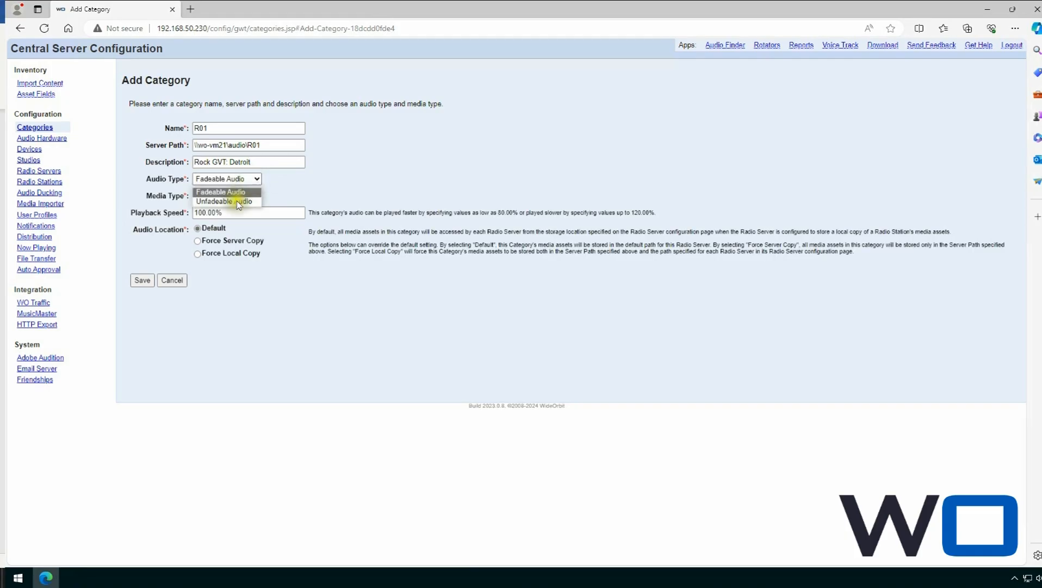
{"action": "left_click", "coordinate": [231, 200]}
{"action": "left_click", "coordinate": [238, 196]}
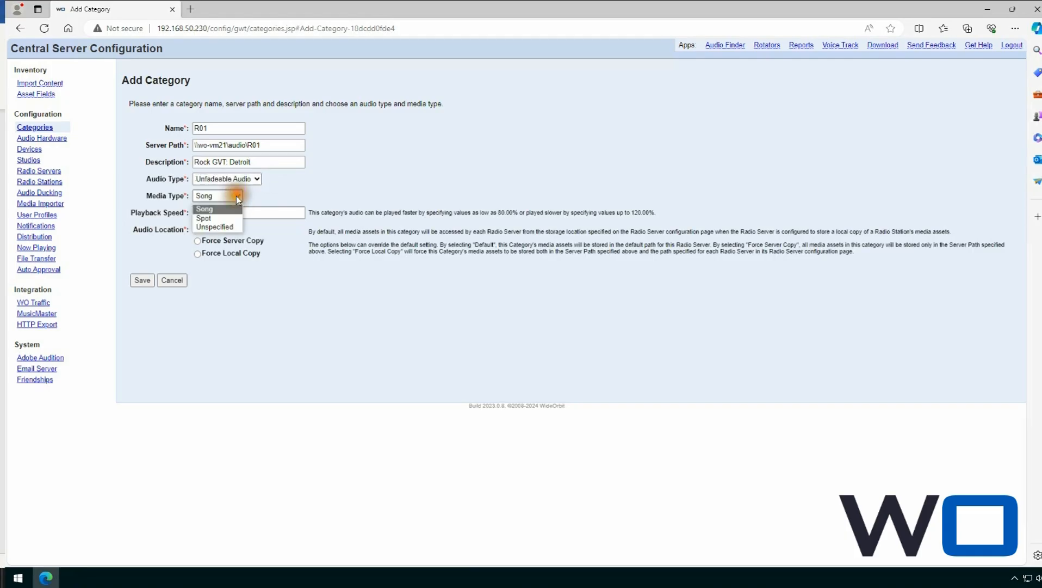
{"action": "left_click", "coordinate": [228, 226]}
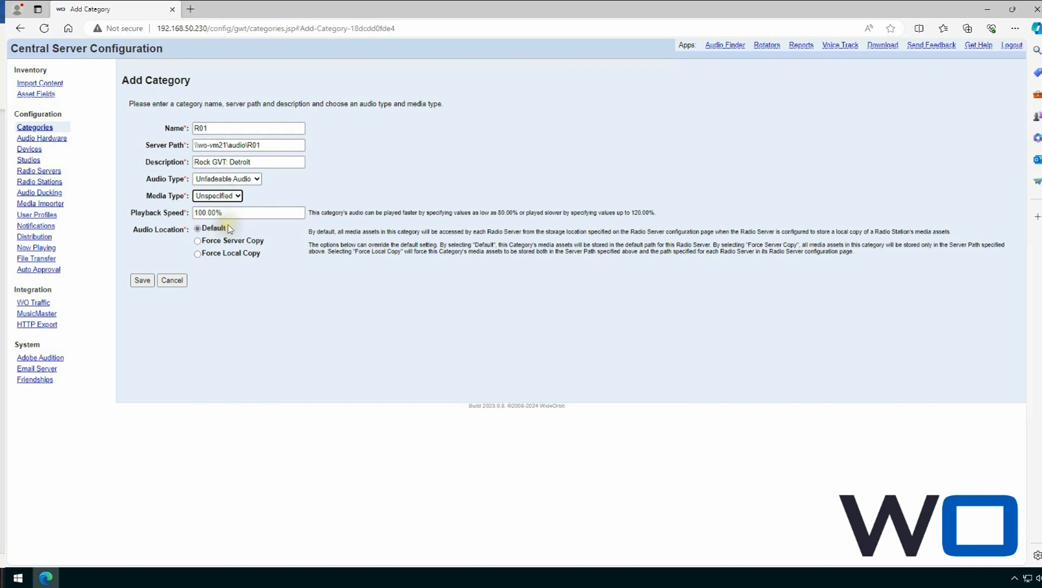
{"action": "left_click", "coordinate": [143, 281]}
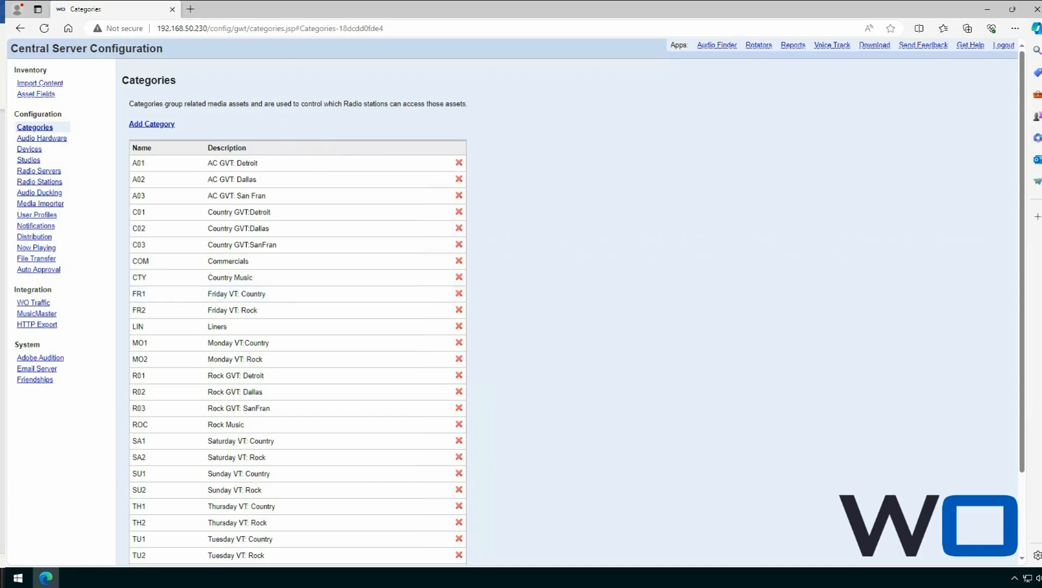
Review the station and category permissions in the admin user's inventory settings and save the profile
{"action": "left_click", "coordinate": [19, 27]}
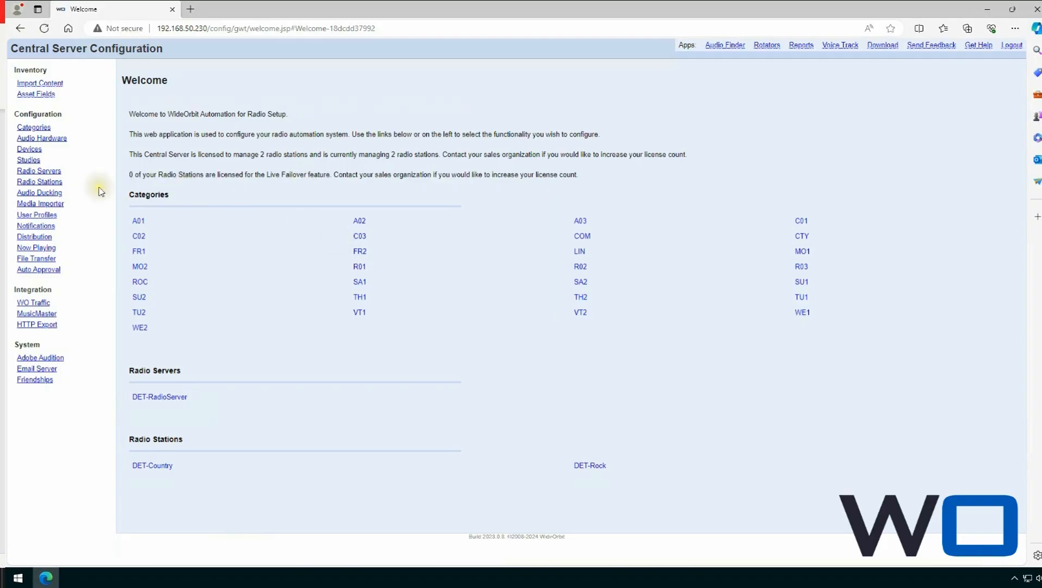
{"action": "left_click", "coordinate": [50, 216]}
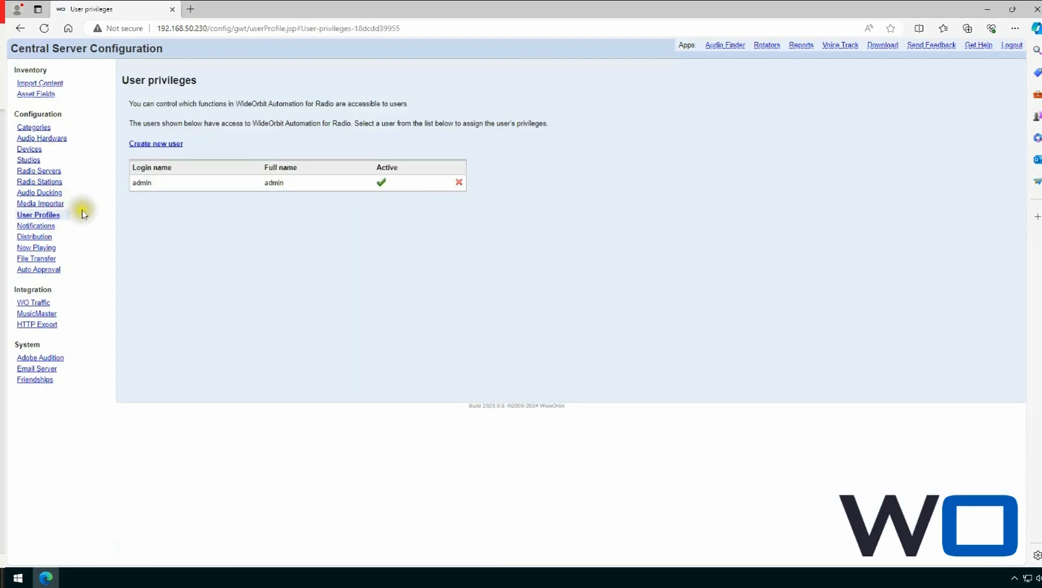
{"action": "left_click", "coordinate": [143, 189]}
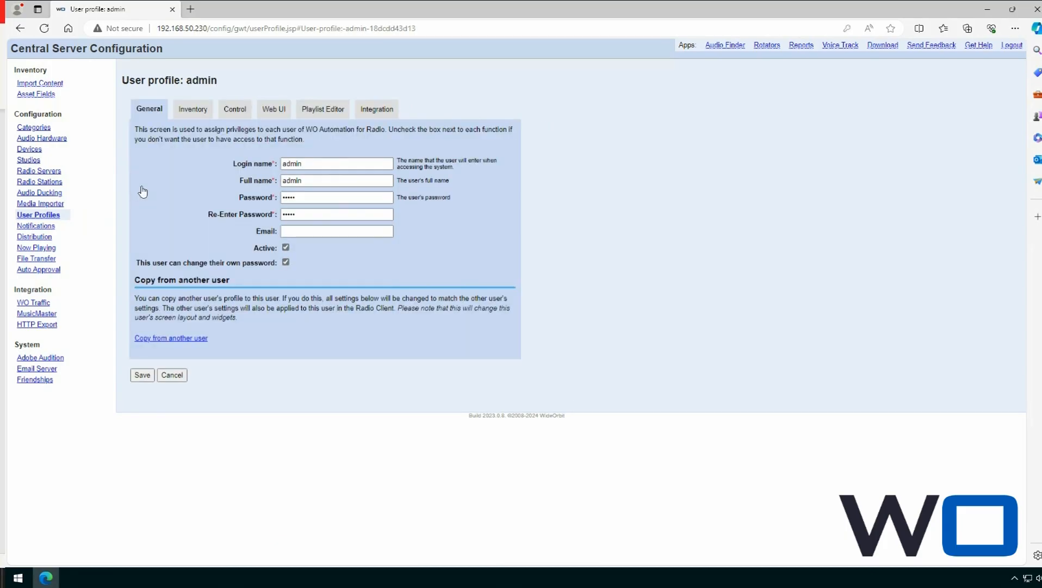
{"action": "left_click", "coordinate": [201, 115]}
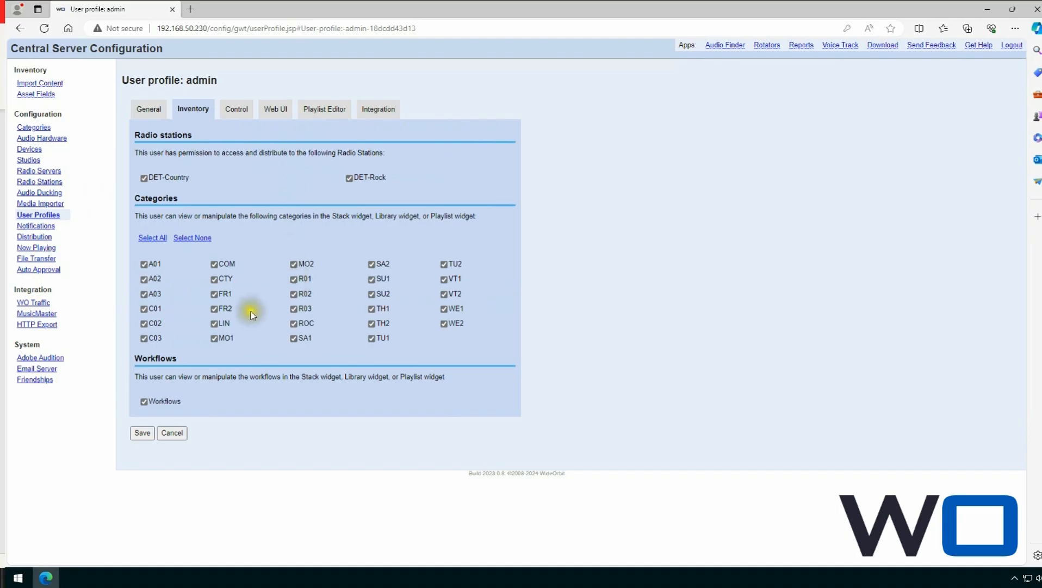
{"action": "left_click", "coordinate": [143, 433]}
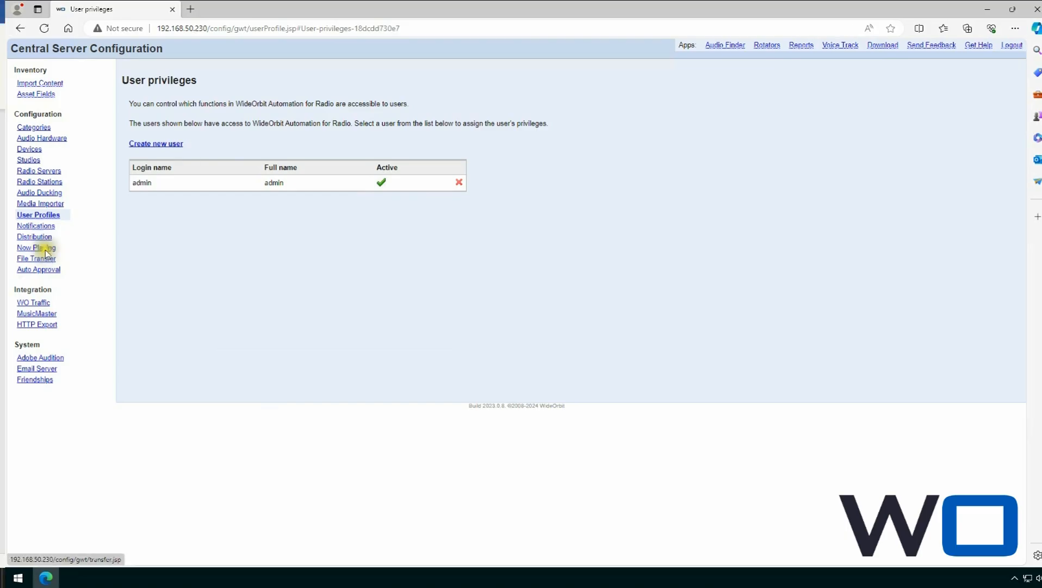
Map the R01 category to the DET-Rock radio station and save the station
{"action": "left_click", "coordinate": [37, 183]}
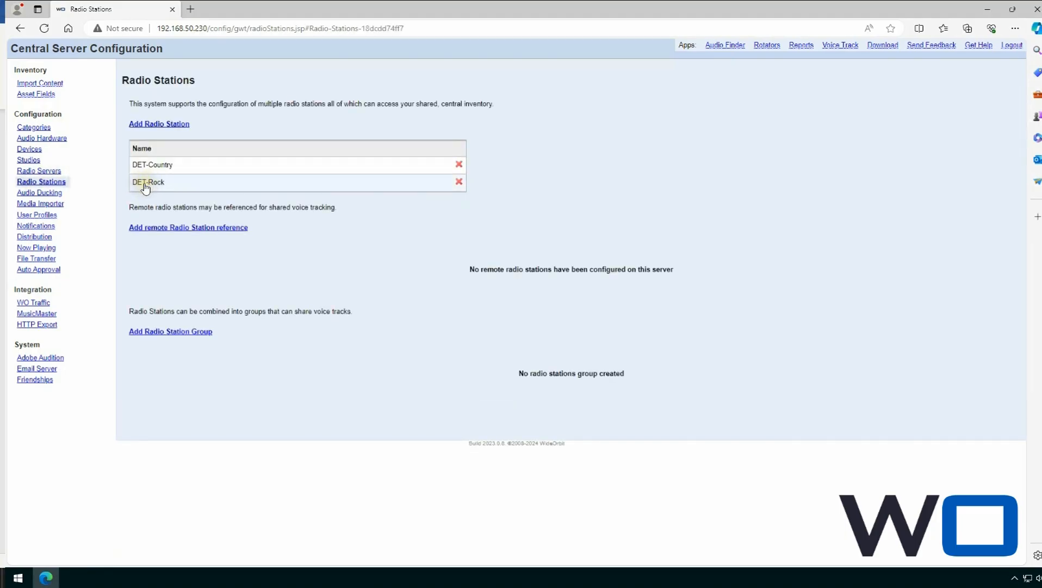
{"action": "left_click", "coordinate": [145, 184]}
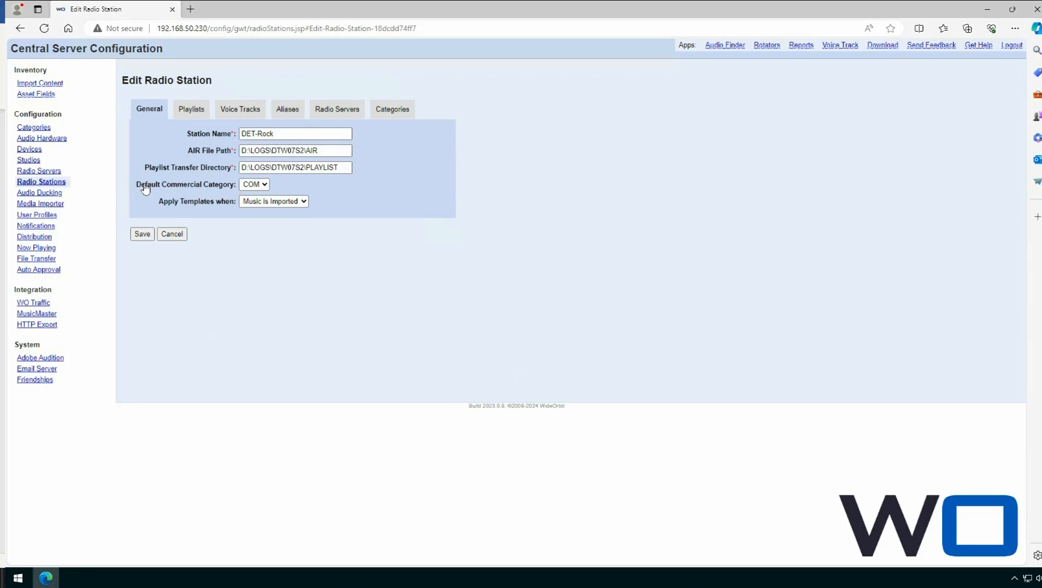
{"action": "left_click", "coordinate": [400, 111]}
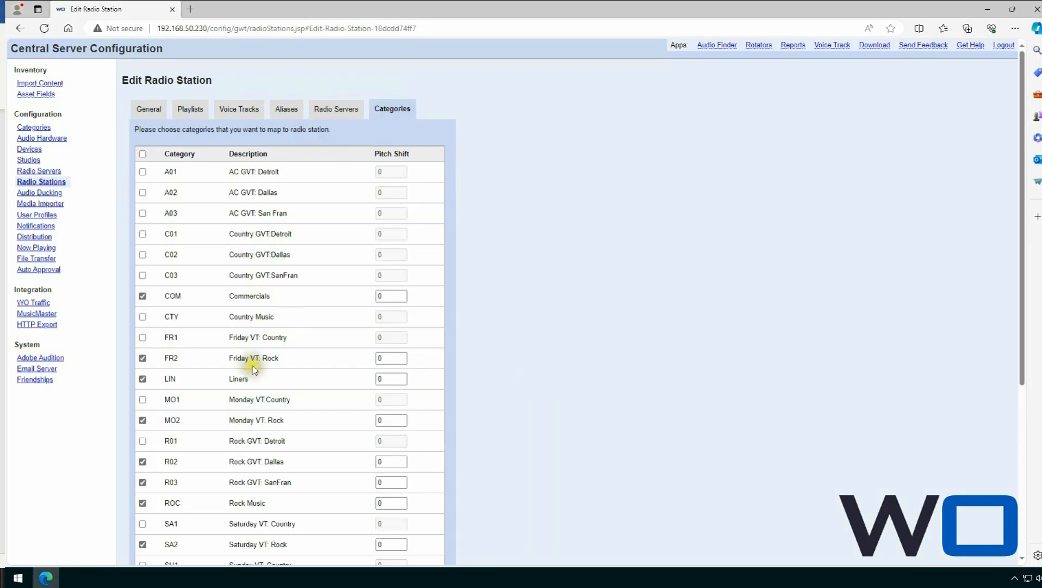
{"action": "scroll", "coordinate": [253, 369], "scroll_direction": "down", "scroll_amount": 3}
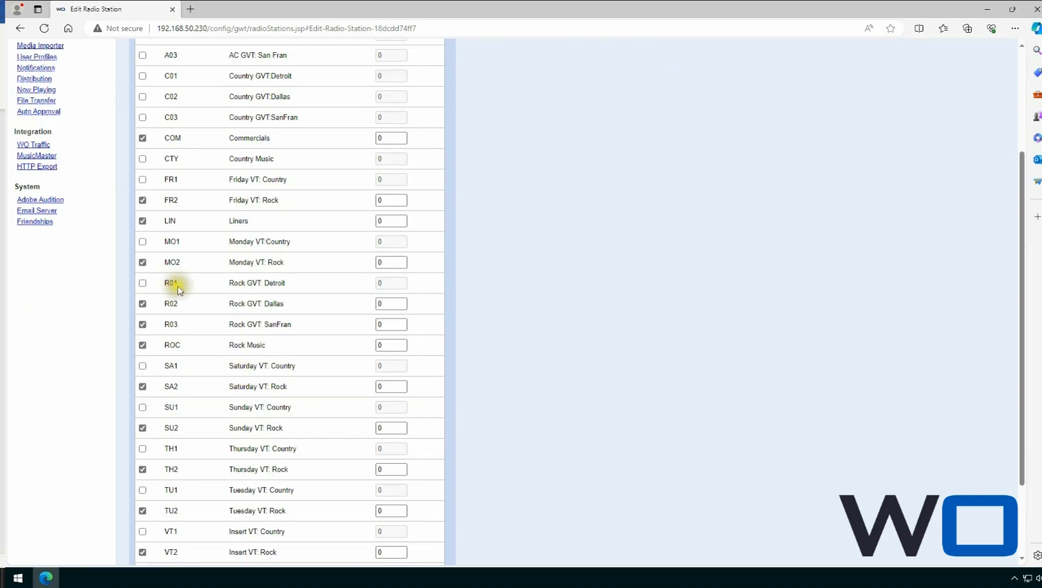
{"action": "left_click", "coordinate": [143, 283]}
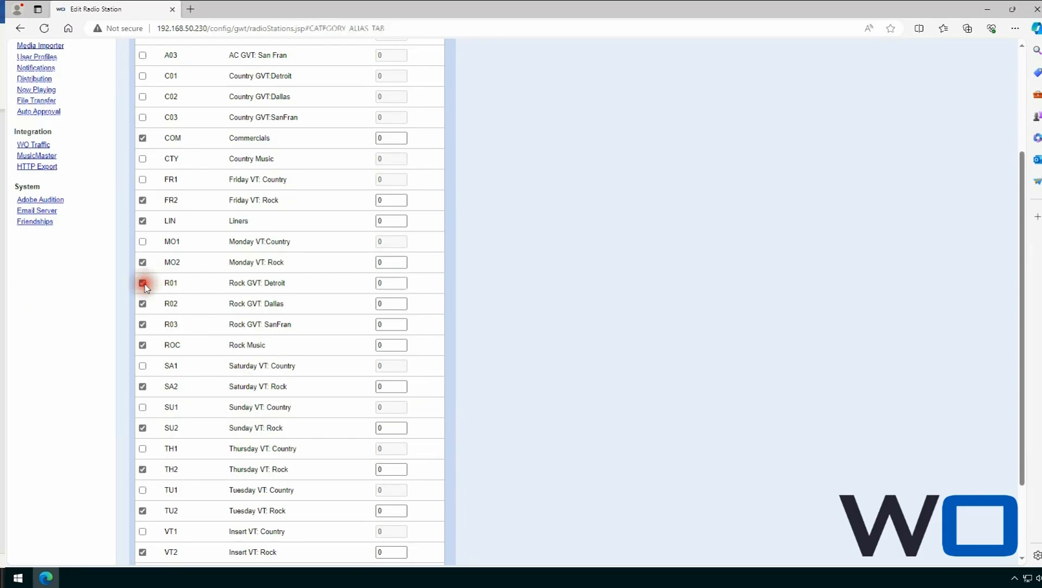
{"action": "scroll", "coordinate": [209, 280], "scroll_direction": "down", "scroll_amount": 3}
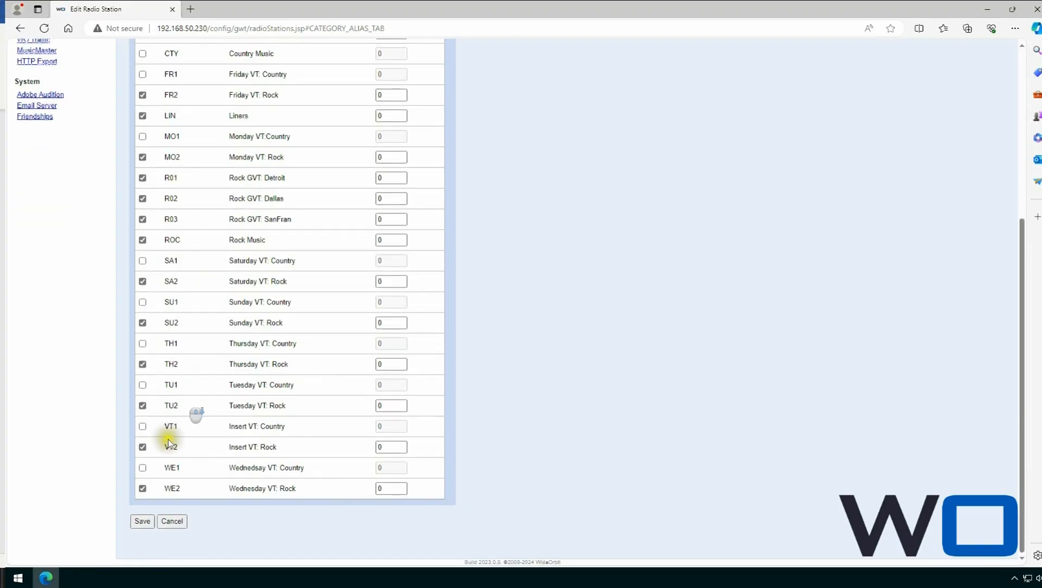
{"action": "left_click", "coordinate": [142, 521]}
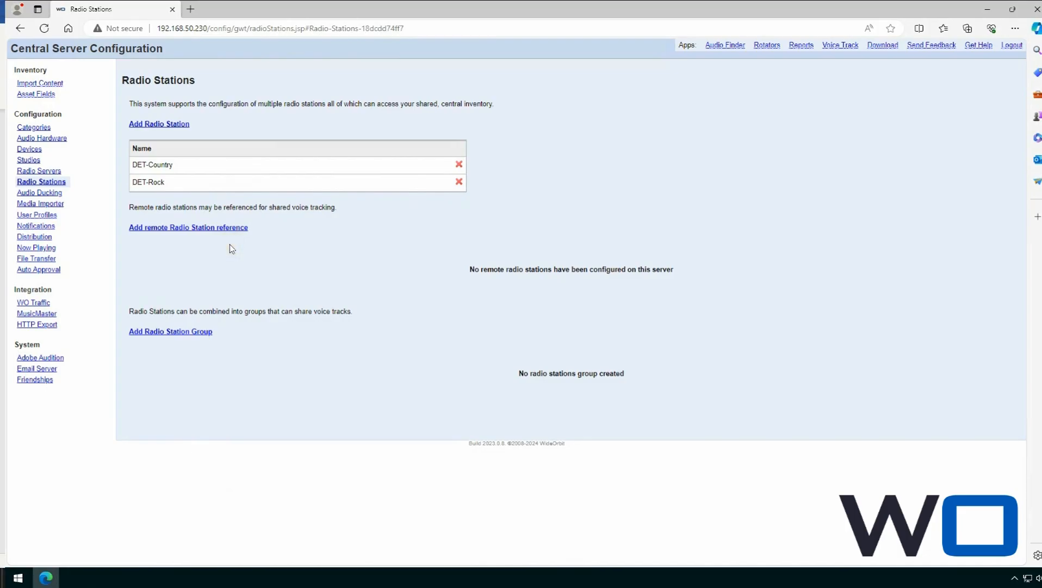
Add a remote radio station reference named DAL-Rock with remote family name Dallas and voice track category R02
{"action": "left_click", "coordinate": [195, 228]}
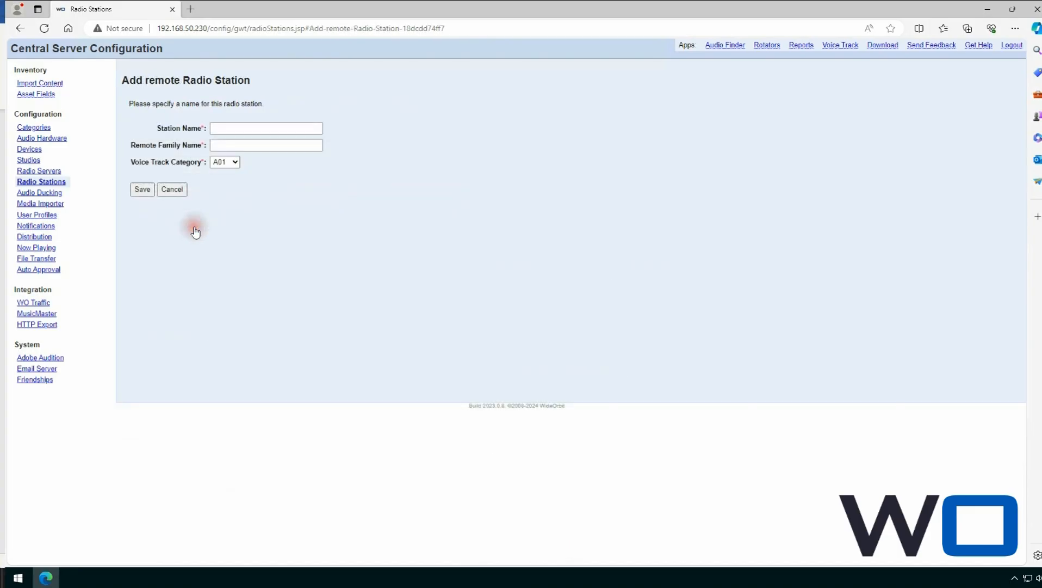
{"action": "left_click", "coordinate": [222, 128]}
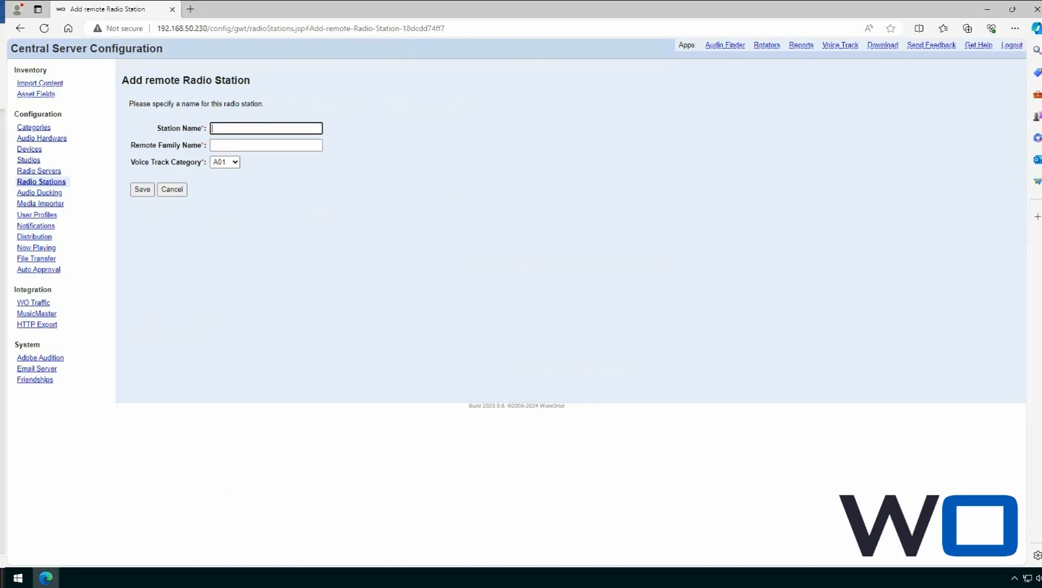
{"action": "type", "text": "DAL-Rock"}
{"action": "key", "text": "Tab"}
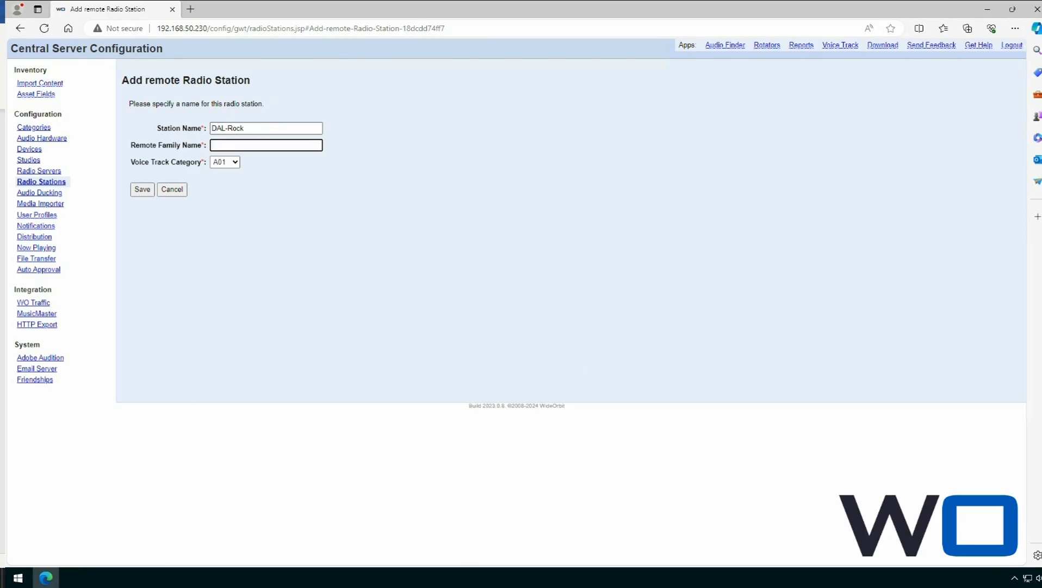
{"action": "type", "text": "Dallas"}
{"action": "left_click", "coordinate": [231, 161]}
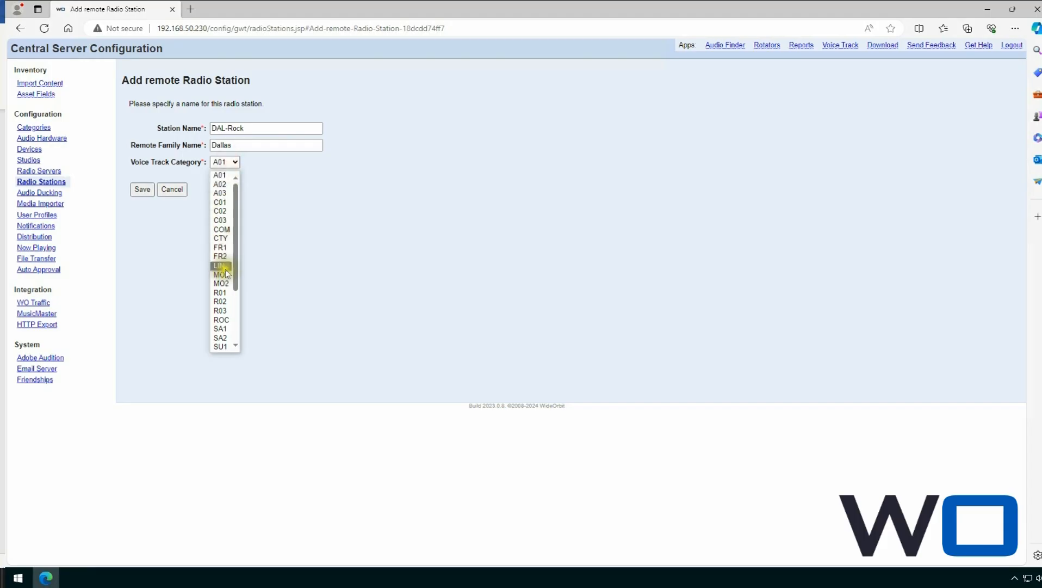
{"action": "left_click", "coordinate": [226, 301]}
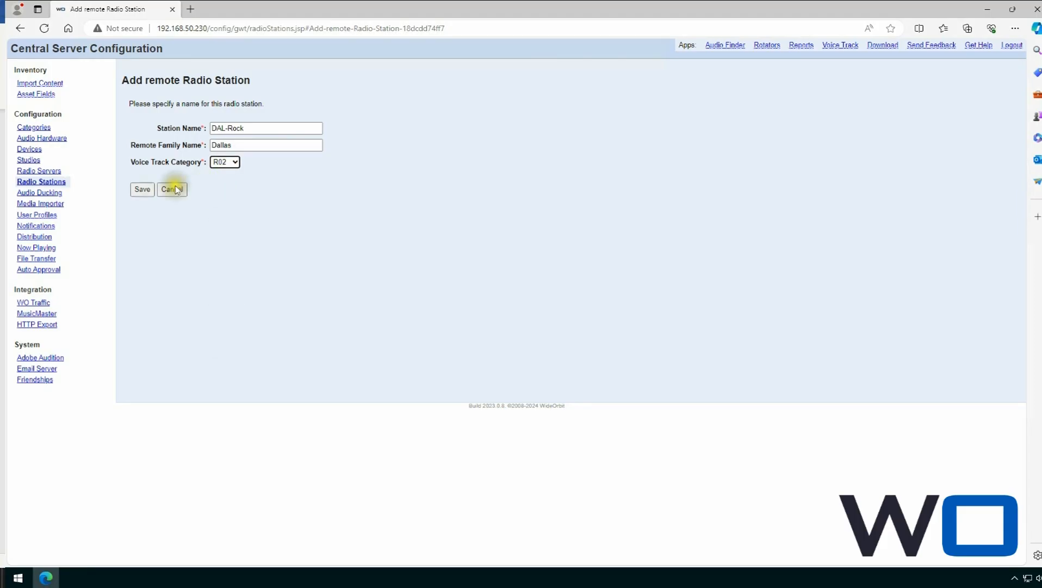
{"action": "left_click", "coordinate": [144, 190]}
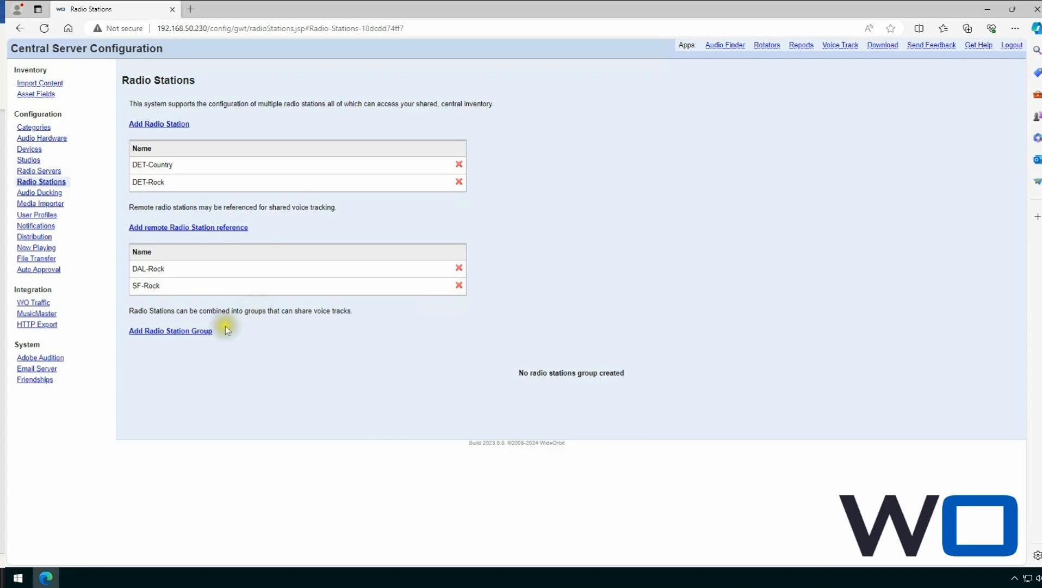
Create a radio station group named Rock
{"action": "left_click", "coordinate": [181, 332]}
{"action": "left_click", "coordinate": [181, 332]}
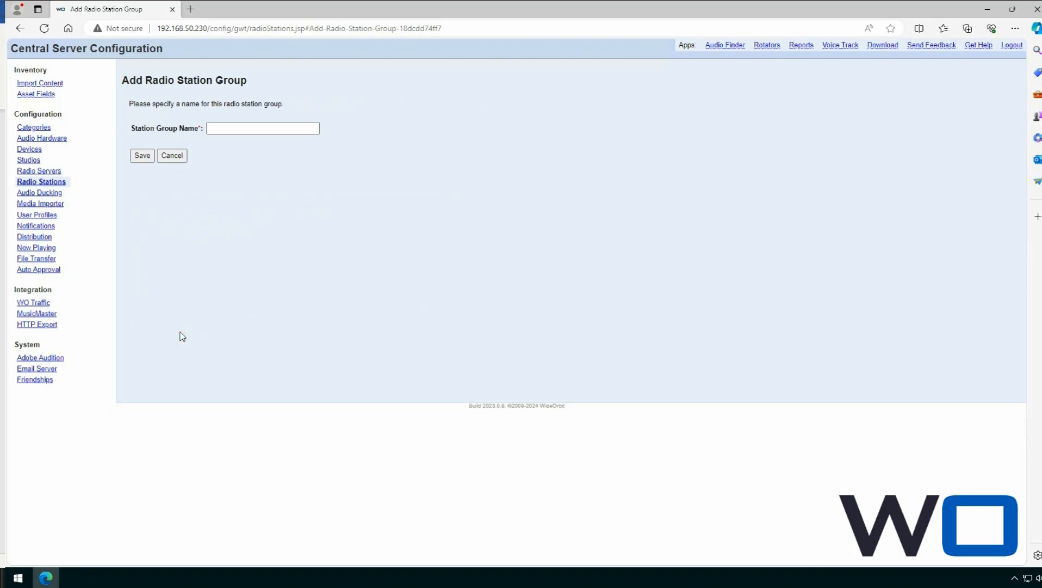
{"action": "left_click", "coordinate": [213, 129]}
{"action": "left_click", "coordinate": [213, 128]}
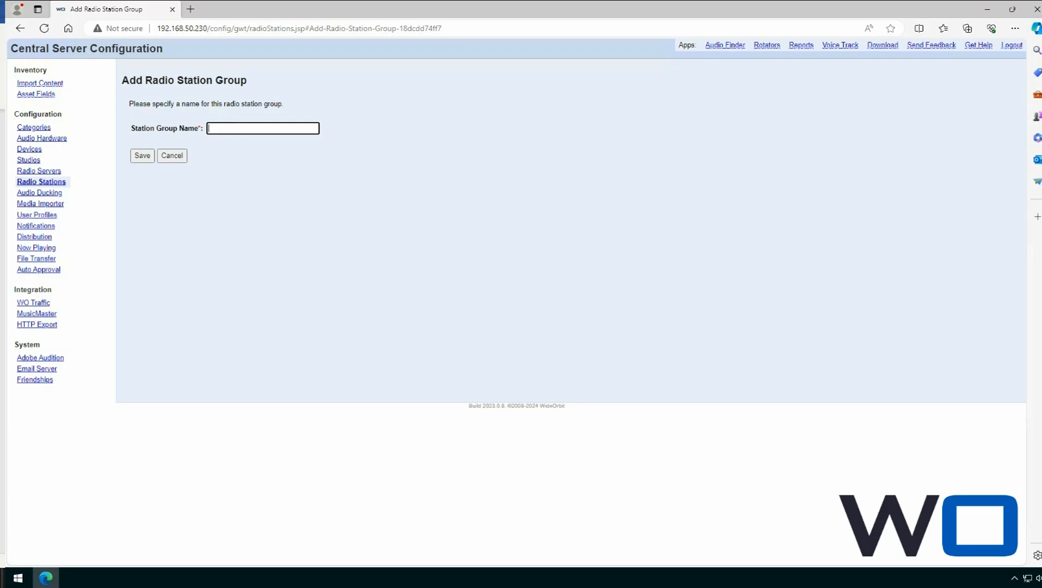
{"action": "type", "text": "Rock"}
{"action": "left_click", "coordinate": [142, 155]}
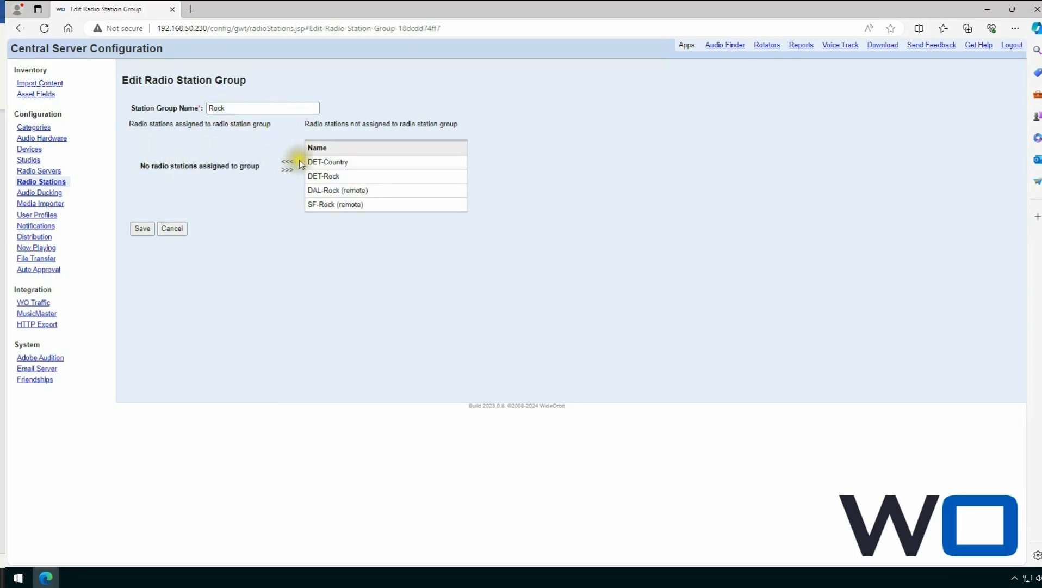
Assign DET-Rock, DAL-Rock (remote) and SF-Rock (remote) to the Rock station group and save it
{"action": "double_click", "coordinate": [335, 176]}
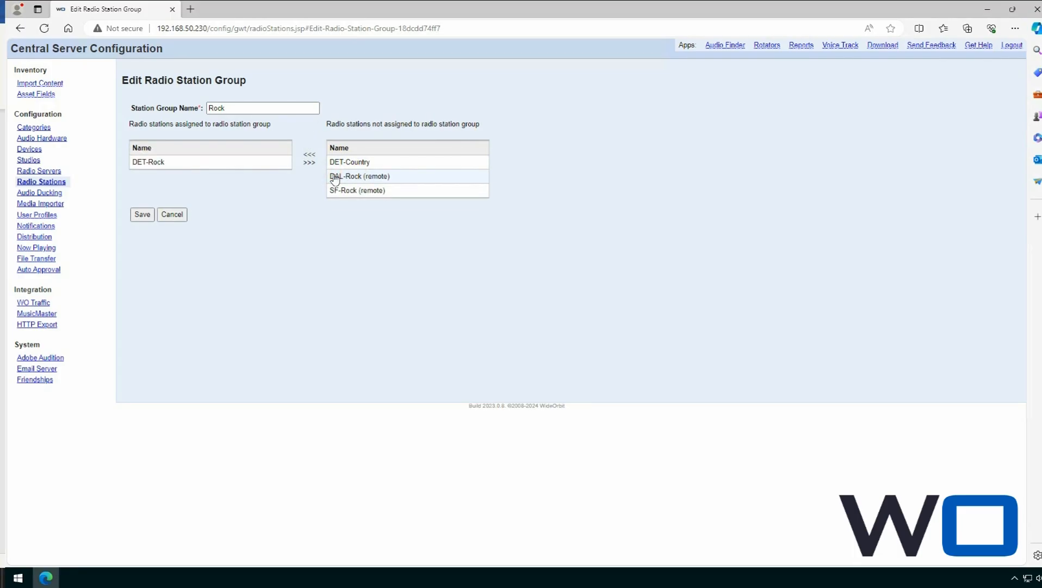
{"action": "left_click", "coordinate": [384, 178]}
{"action": "left_click", "coordinate": [384, 178]}
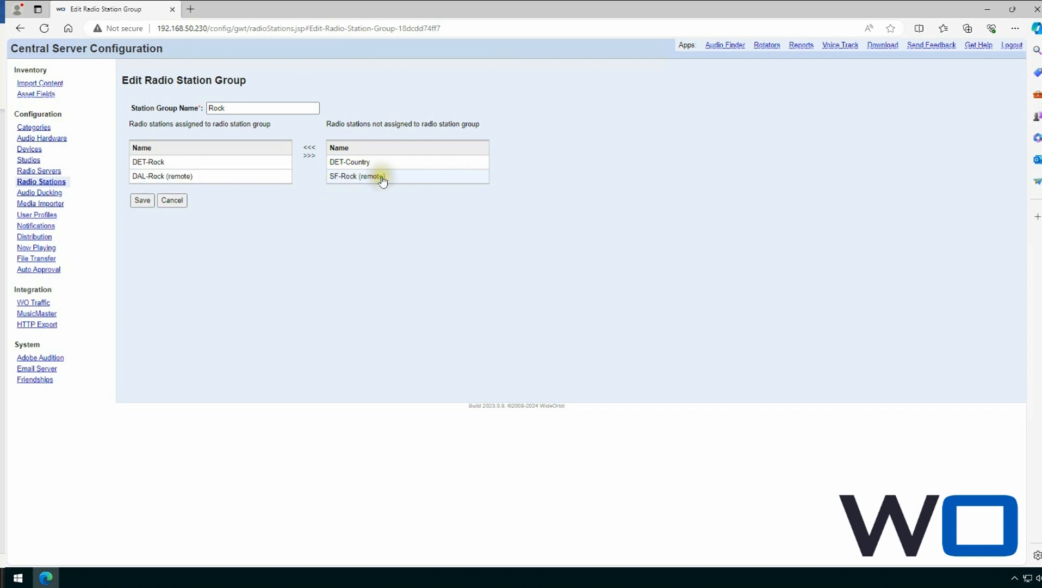
{"action": "double_click", "coordinate": [383, 178]}
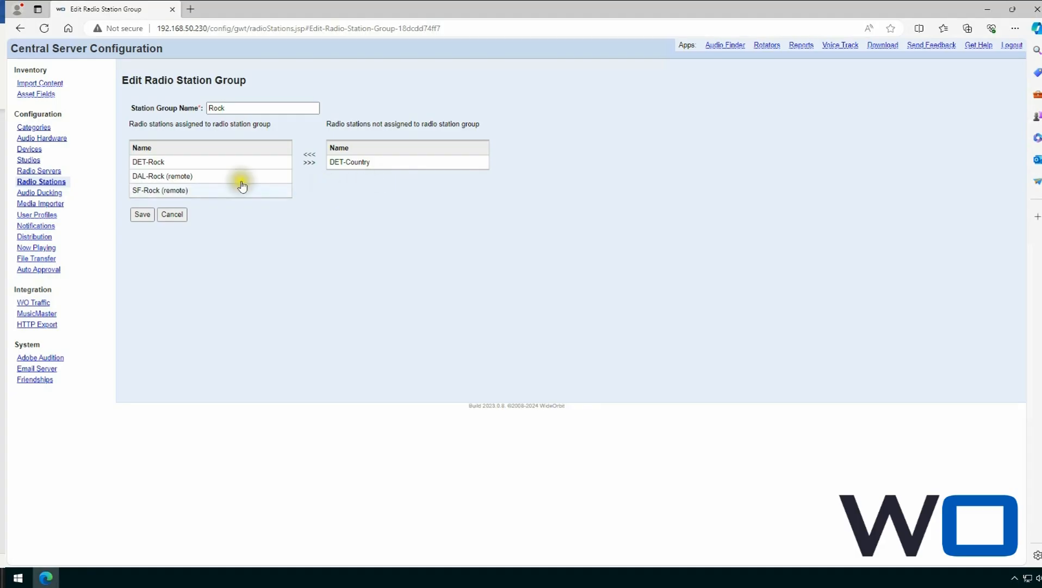
{"action": "left_click", "coordinate": [142, 215]}
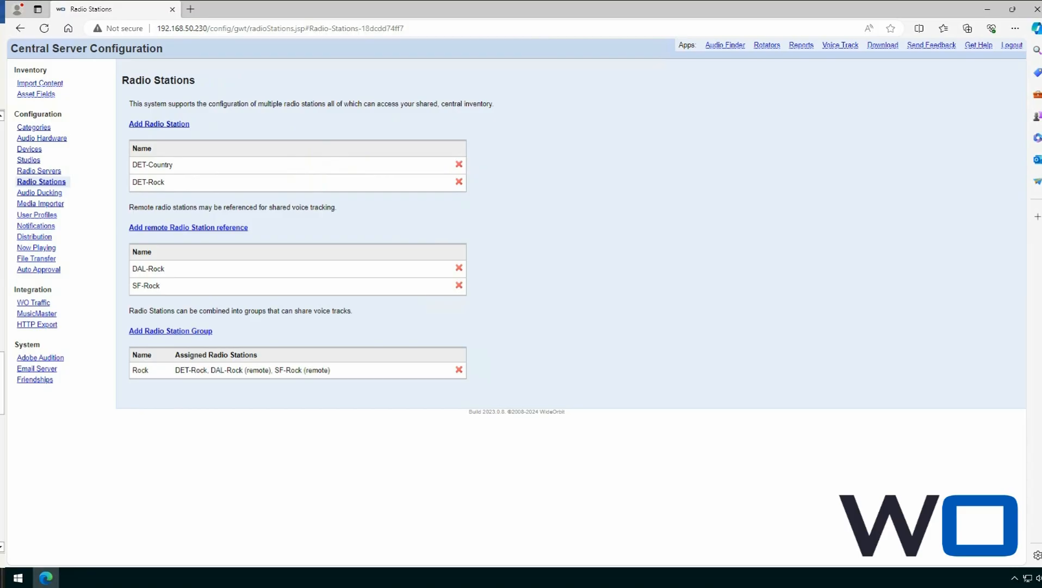
Create an override distribution rule for category R01 set to Always for DET-Rock and Never for Dallas and San Francisco, and save it
{"action": "left_click", "coordinate": [109, 279]}
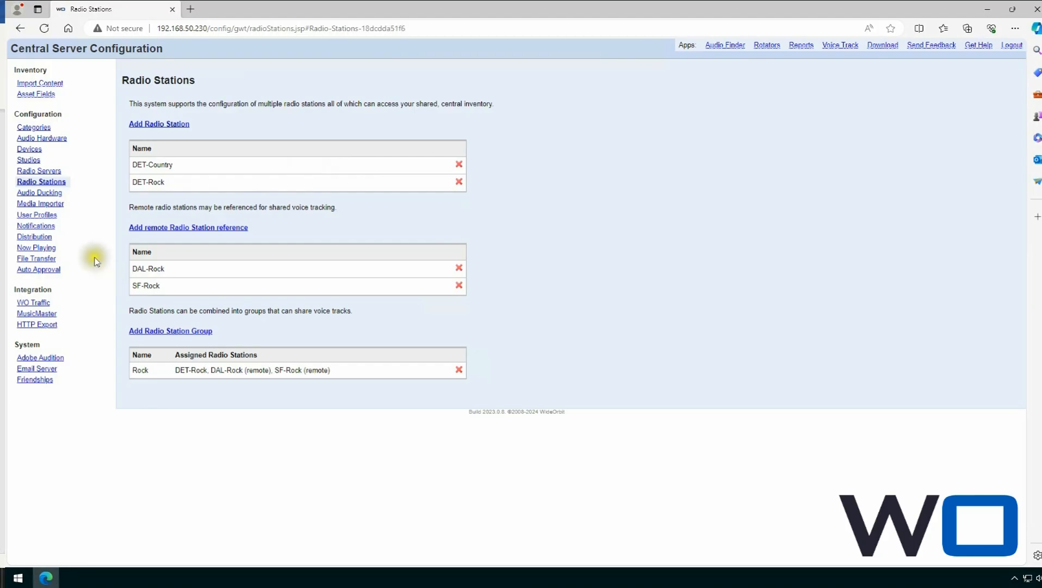
{"action": "left_click", "coordinate": [48, 239]}
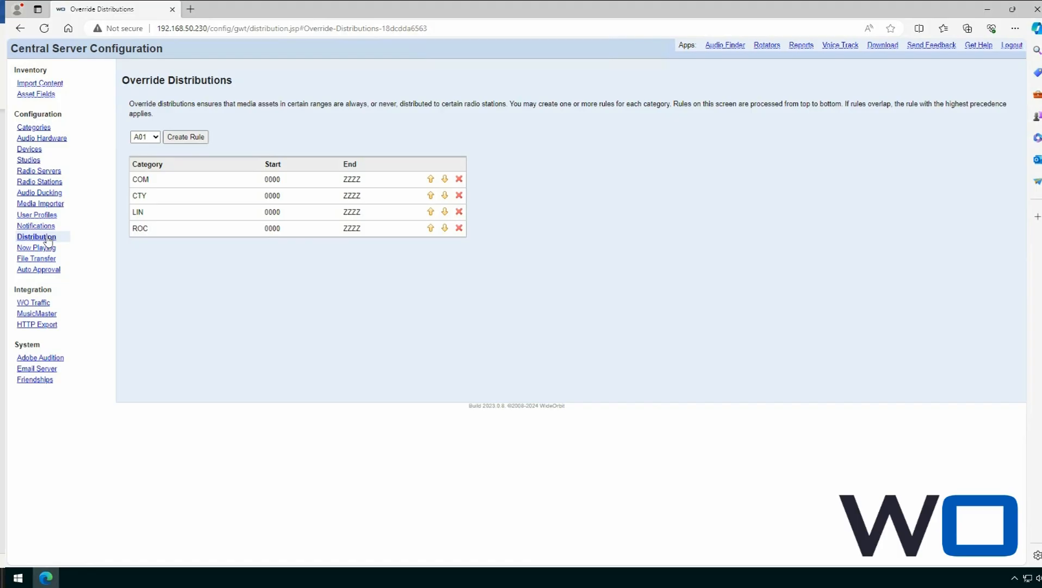
{"action": "left_click", "coordinate": [156, 137]}
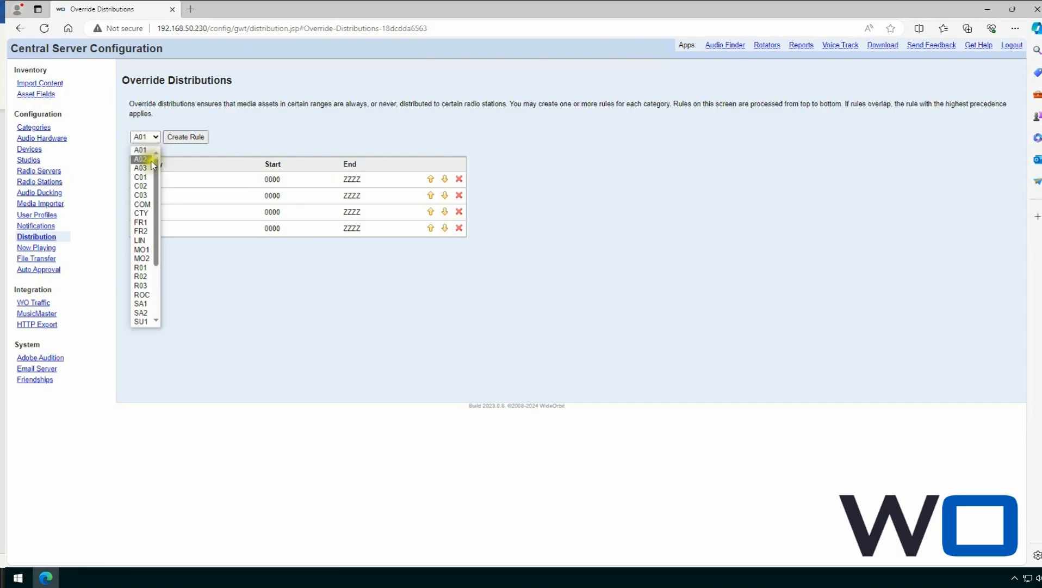
{"action": "left_click", "coordinate": [147, 269]}
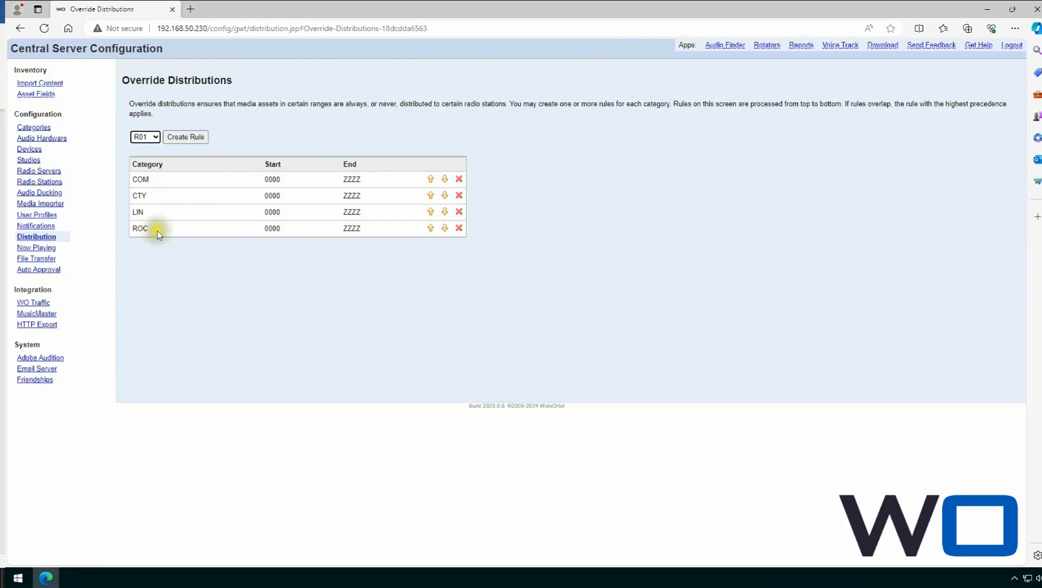
{"action": "left_click", "coordinate": [185, 138]}
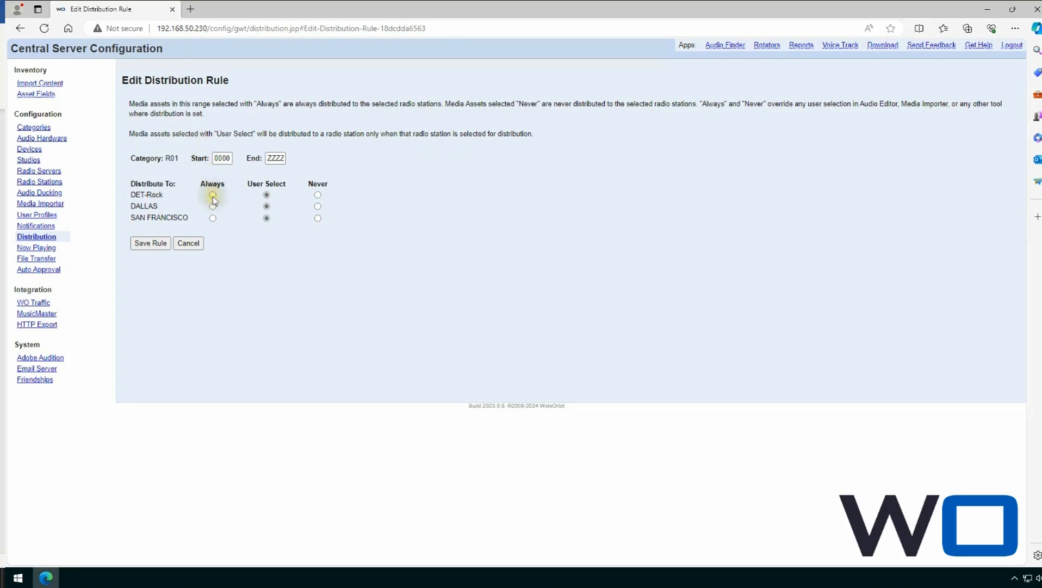
{"action": "left_click", "coordinate": [212, 196]}
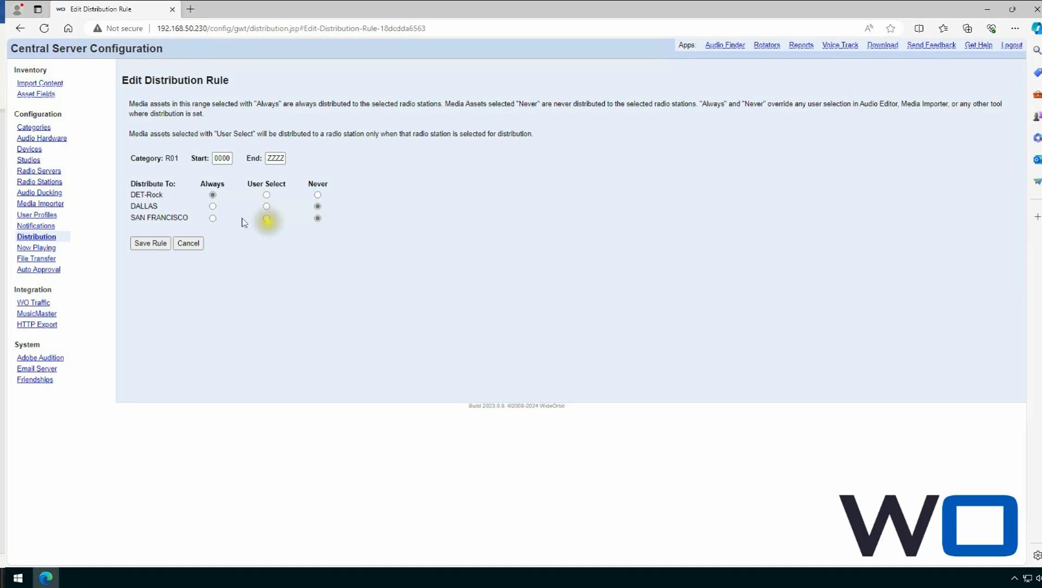
{"action": "left_click", "coordinate": [148, 244]}
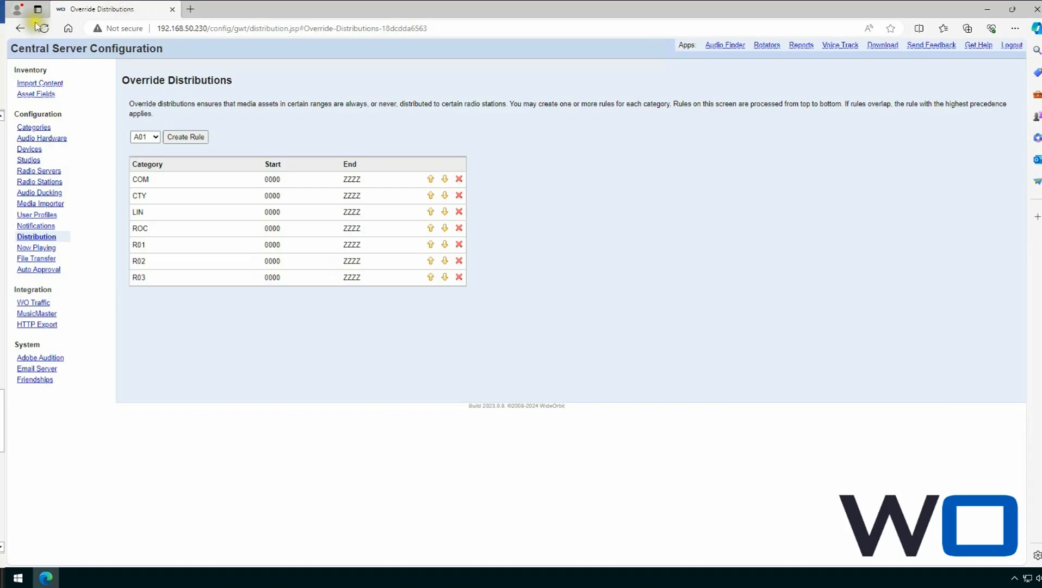
Create an auto approval rule targeting category R01 with family name Dallas, source category R01 and range 0000 to ZZZZ
{"action": "left_click", "coordinate": [52, 271]}
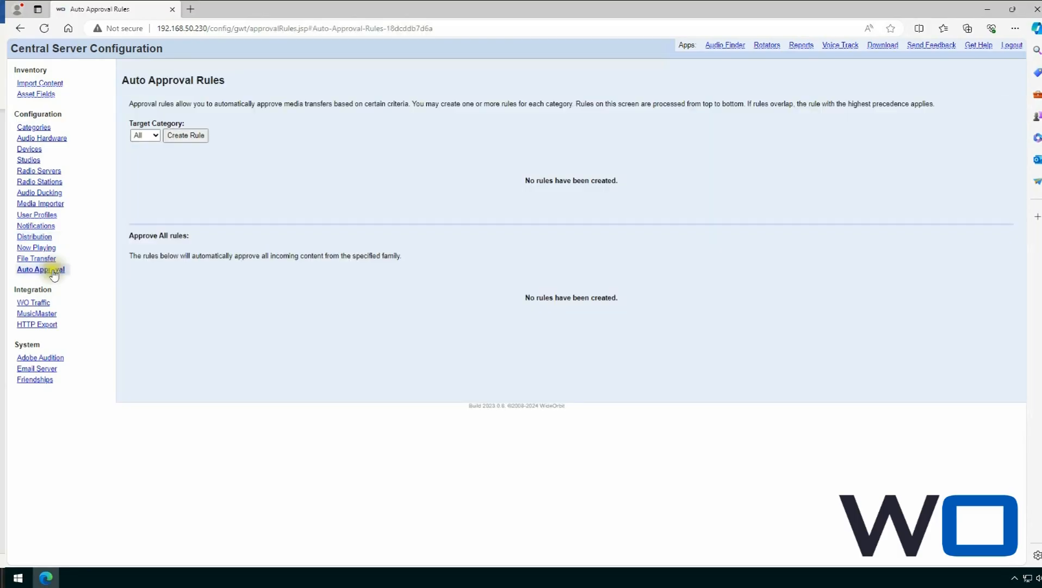
{"action": "left_click", "coordinate": [155, 136]}
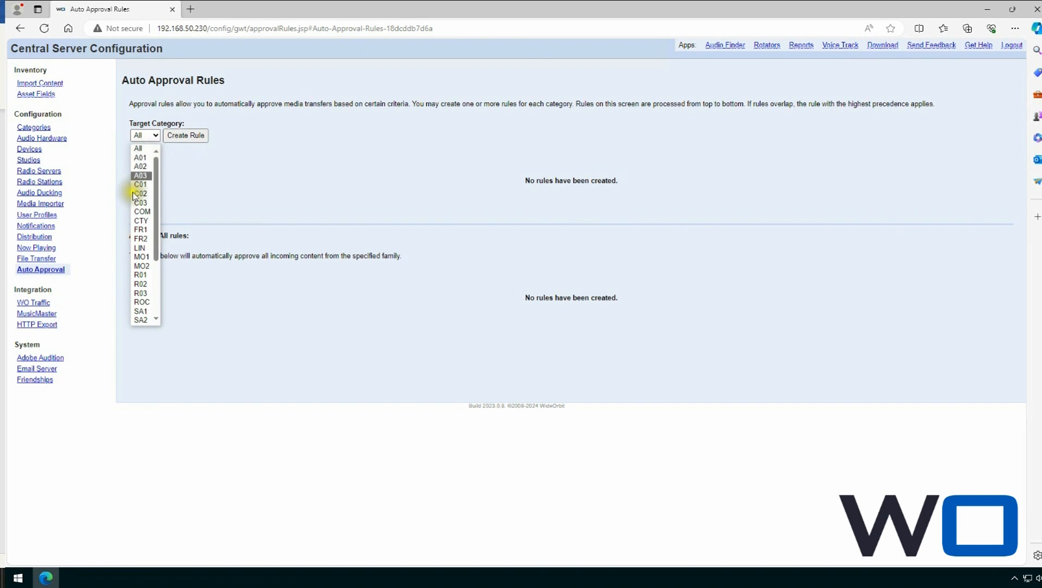
{"action": "left_click", "coordinate": [139, 275]}
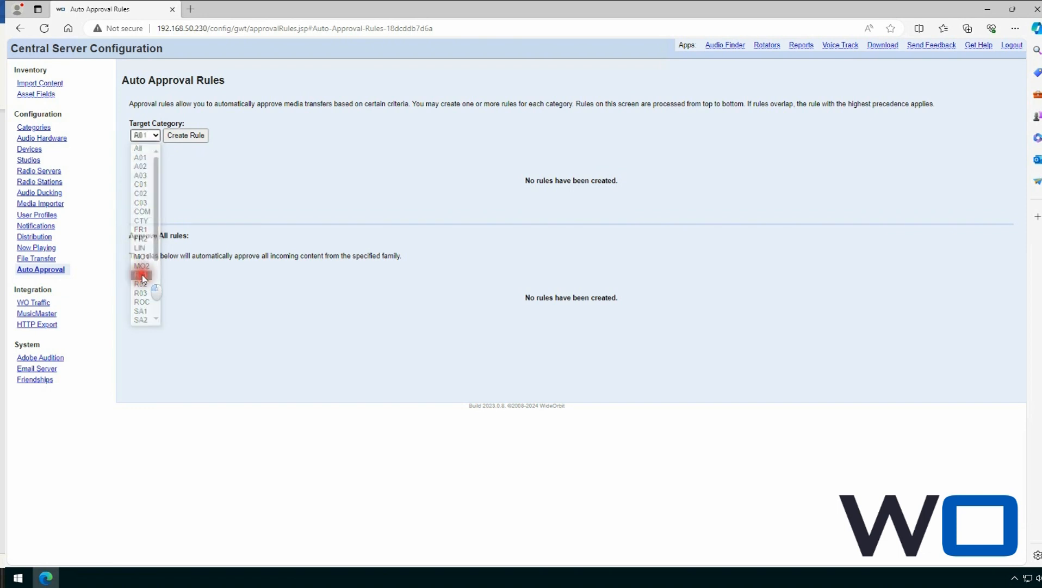
{"action": "left_click", "coordinate": [188, 136]}
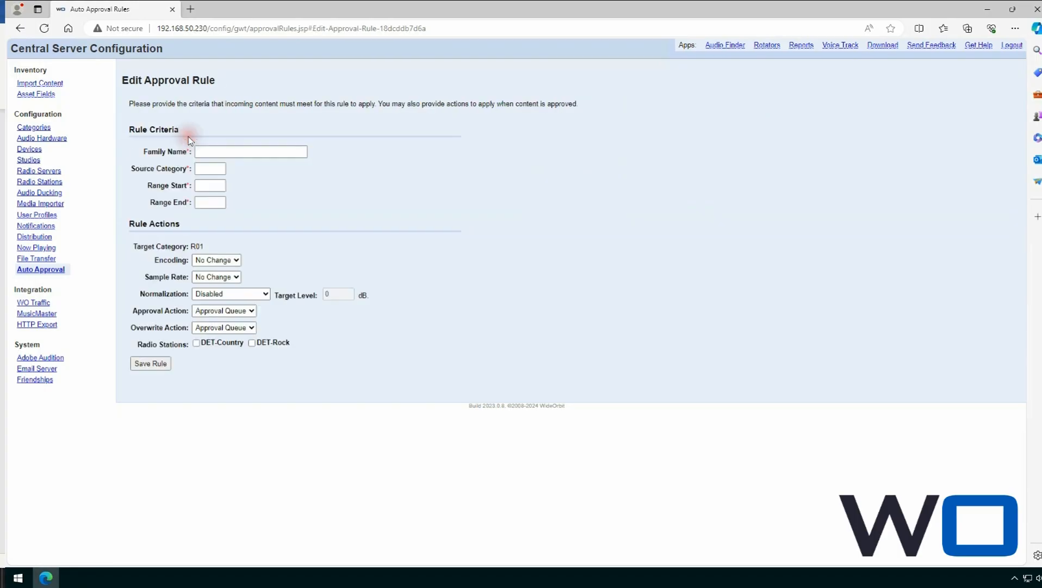
{"action": "left_click", "coordinate": [205, 150]}
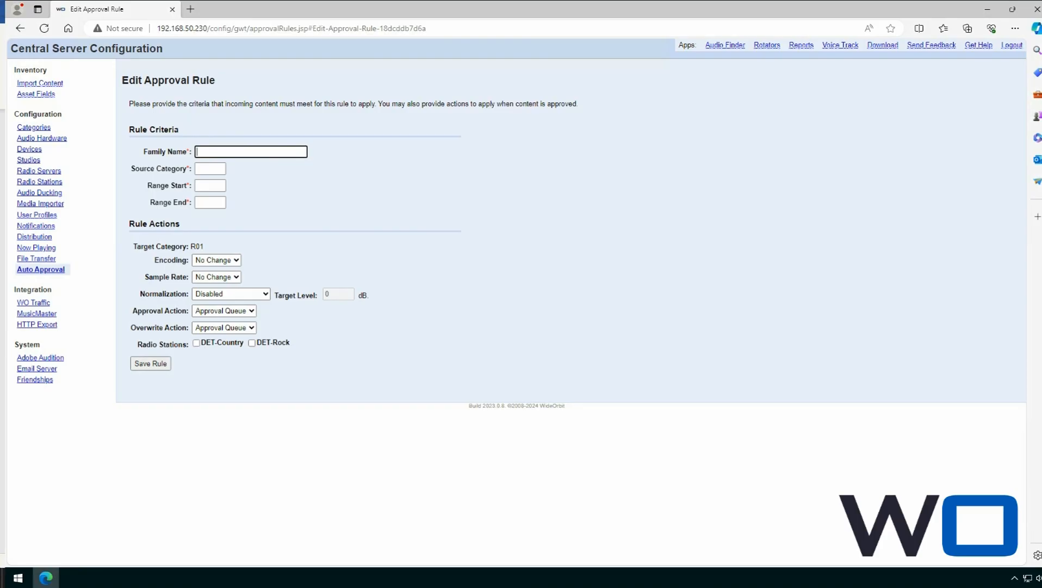
{"action": "type", "text": "Dallas"}
{"action": "left_click", "coordinate": [211, 170]}
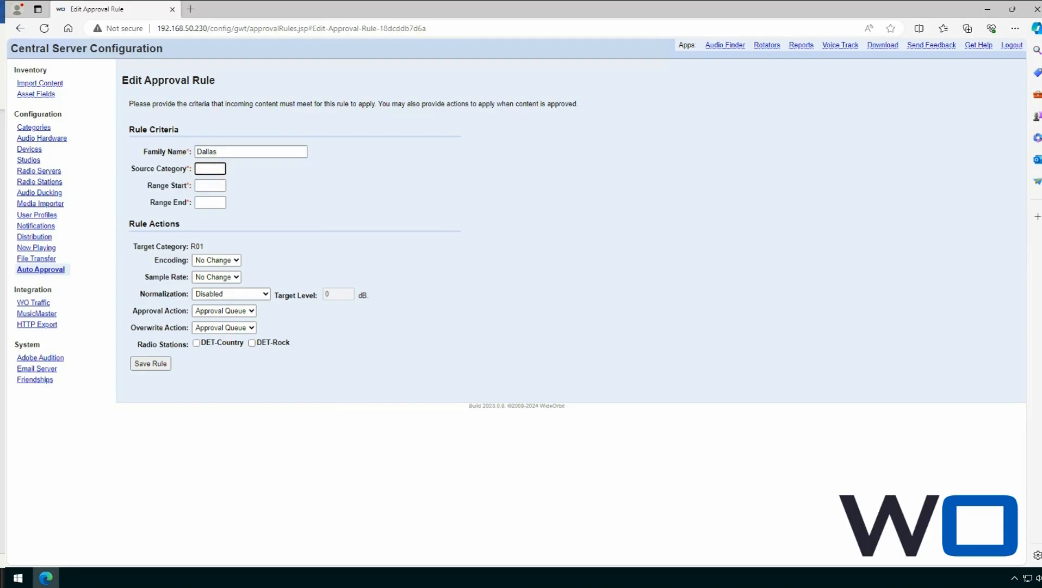
{"action": "type", "text": "R01"}
{"action": "left_click", "coordinate": [210, 185]}
{"action": "type", "text": "0000"}
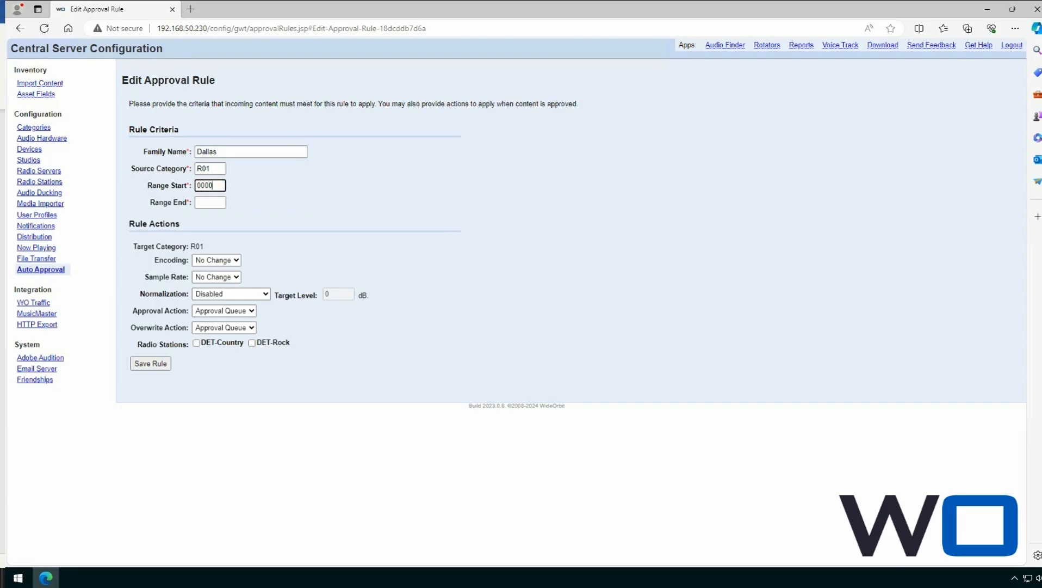
{"action": "left_click", "coordinate": [201, 202]}
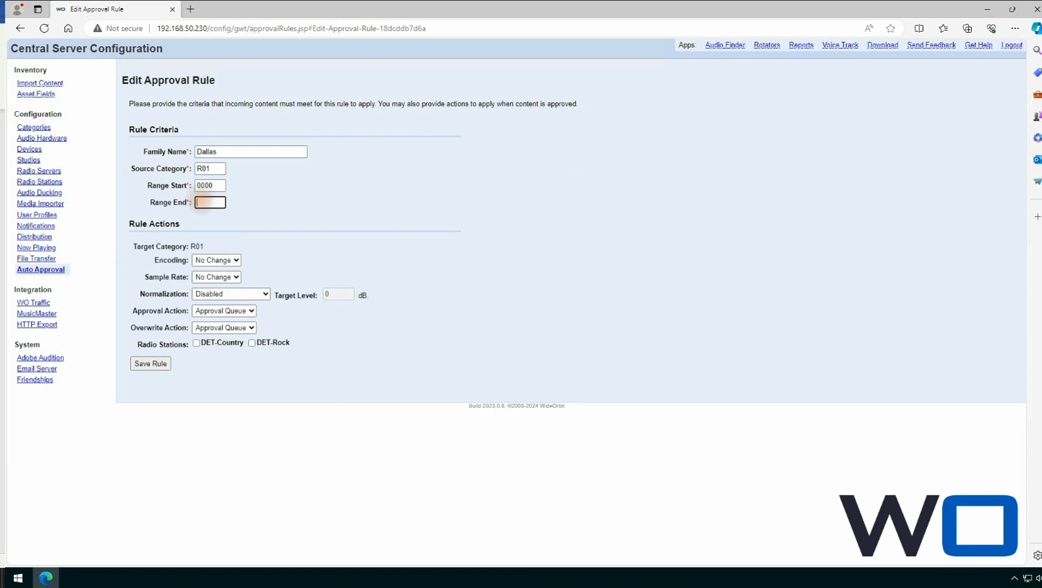
{"action": "type", "text": "ZZZZ"}
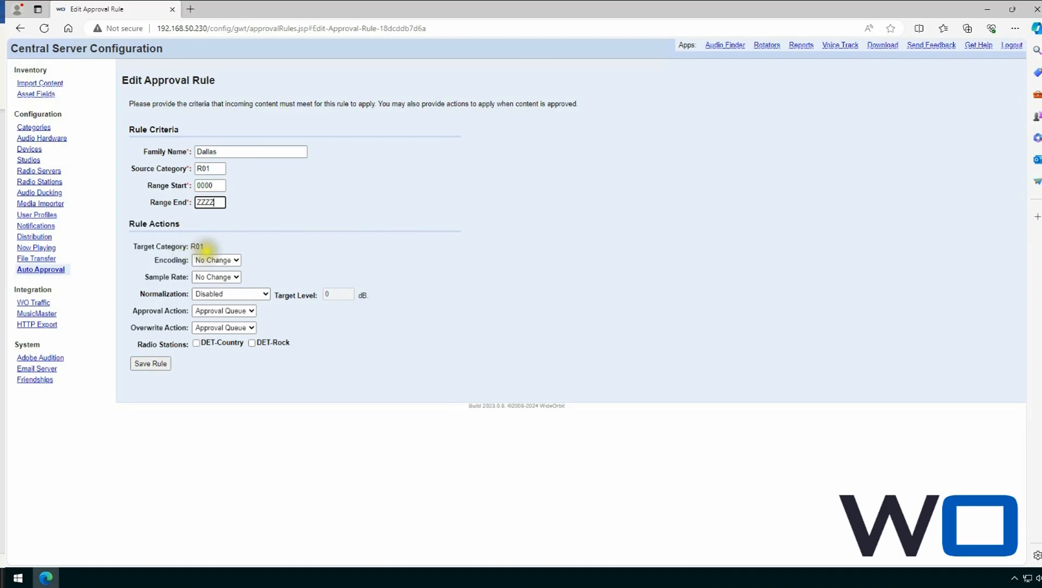
Set the R01 approval rule's approval action to Distribute and overwrite action to Overwrite, assign it to DET-Rock and save it
{"action": "left_click", "coordinate": [231, 311]}
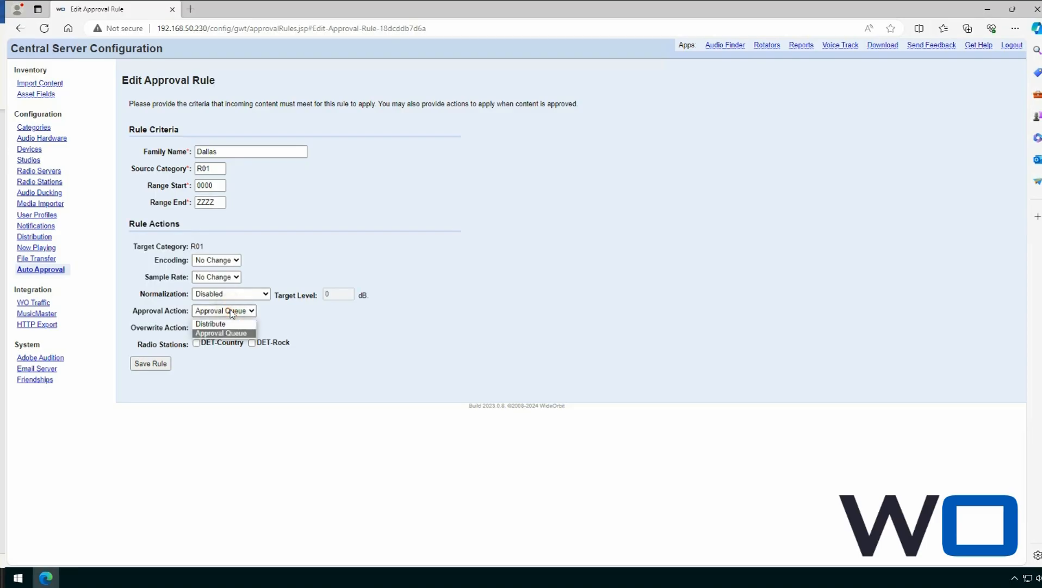
{"action": "left_click", "coordinate": [229, 324]}
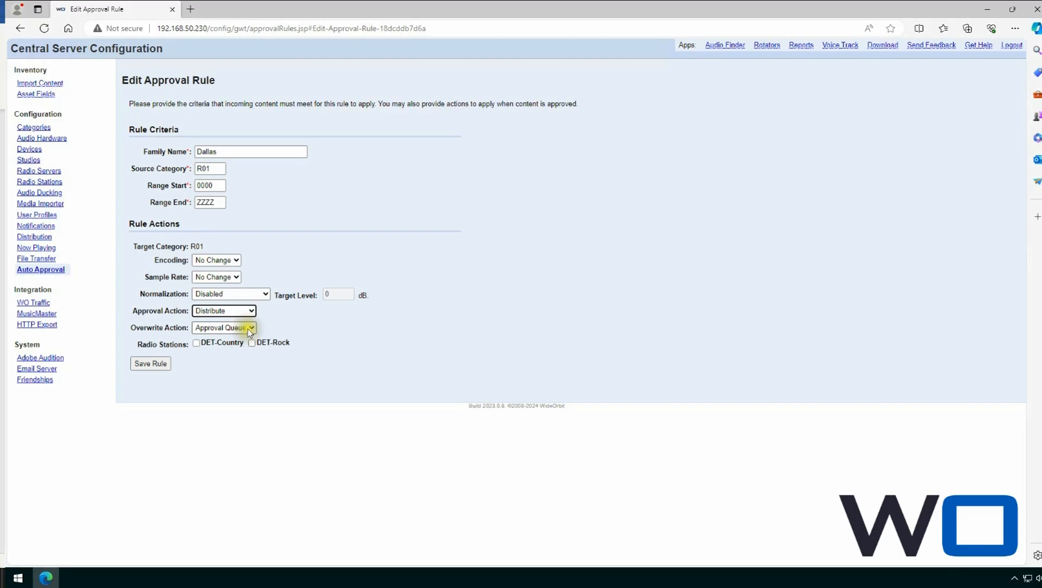
{"action": "left_click", "coordinate": [249, 328]}
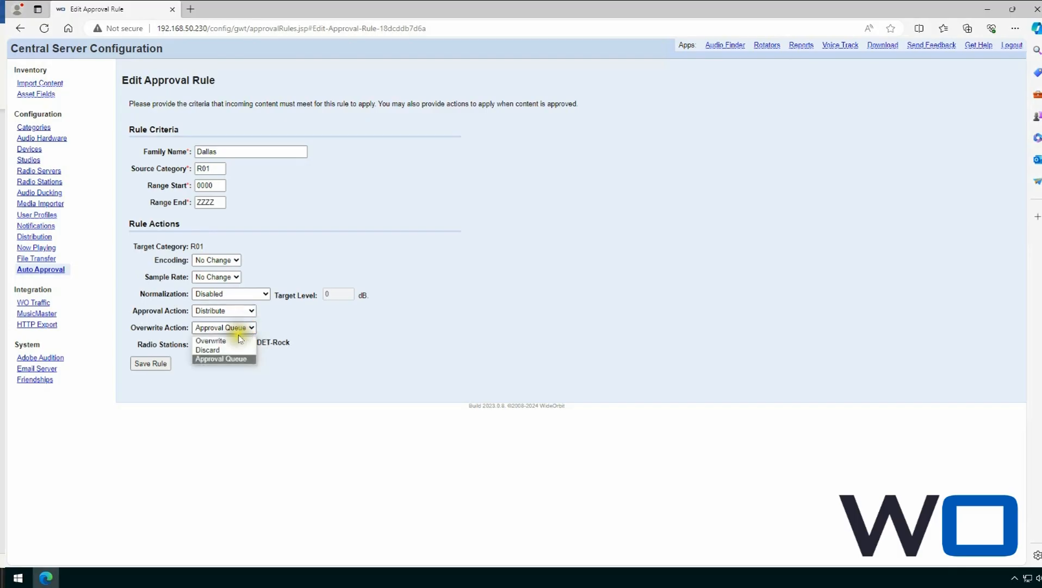
{"action": "left_click", "coordinate": [235, 340]}
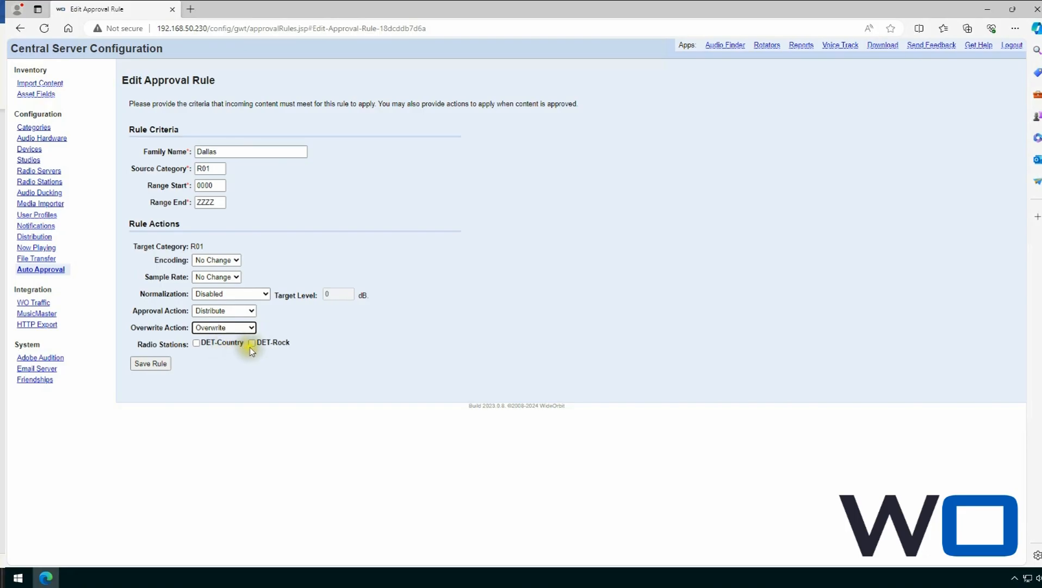
{"action": "left_click", "coordinate": [252, 344]}
{"action": "left_click", "coordinate": [148, 364]}
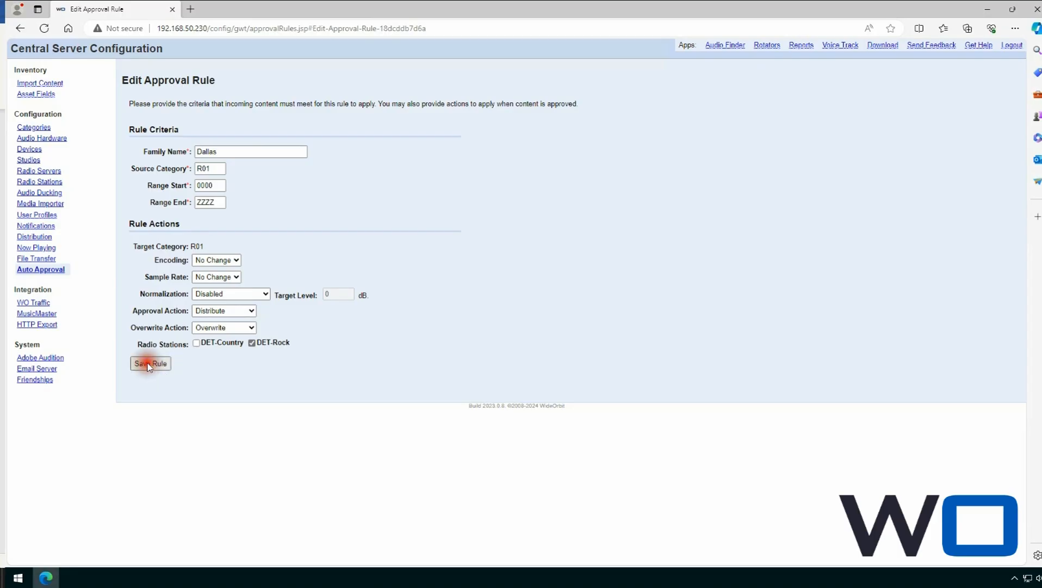
Create an auto approval rule targeting all categories with the family name Dallas
{"action": "left_click", "coordinate": [155, 136]}
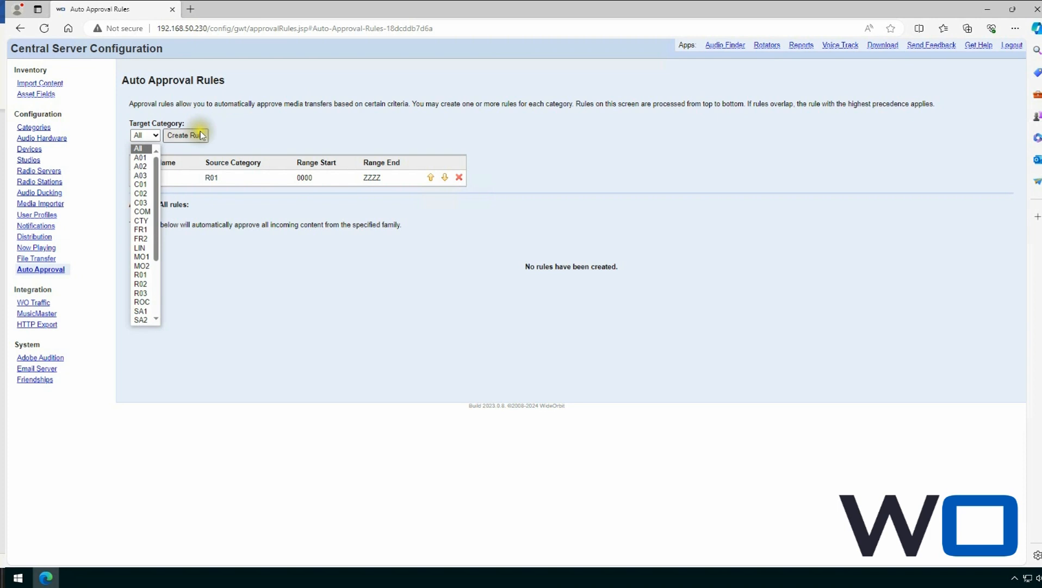
{"action": "left_click", "coordinate": [139, 147]}
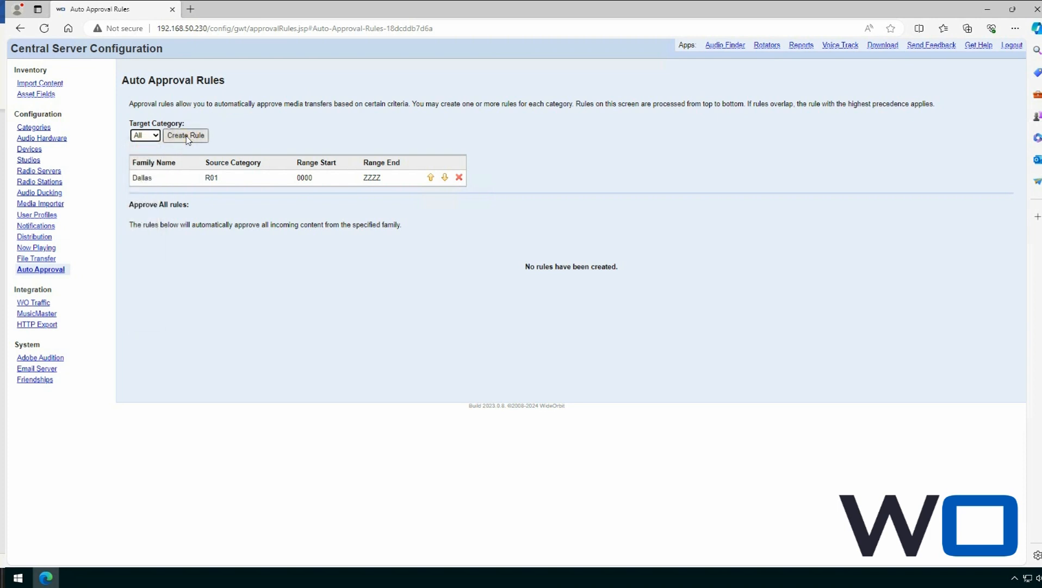
{"action": "left_click", "coordinate": [185, 136]}
{"action": "left_click", "coordinate": [203, 152]}
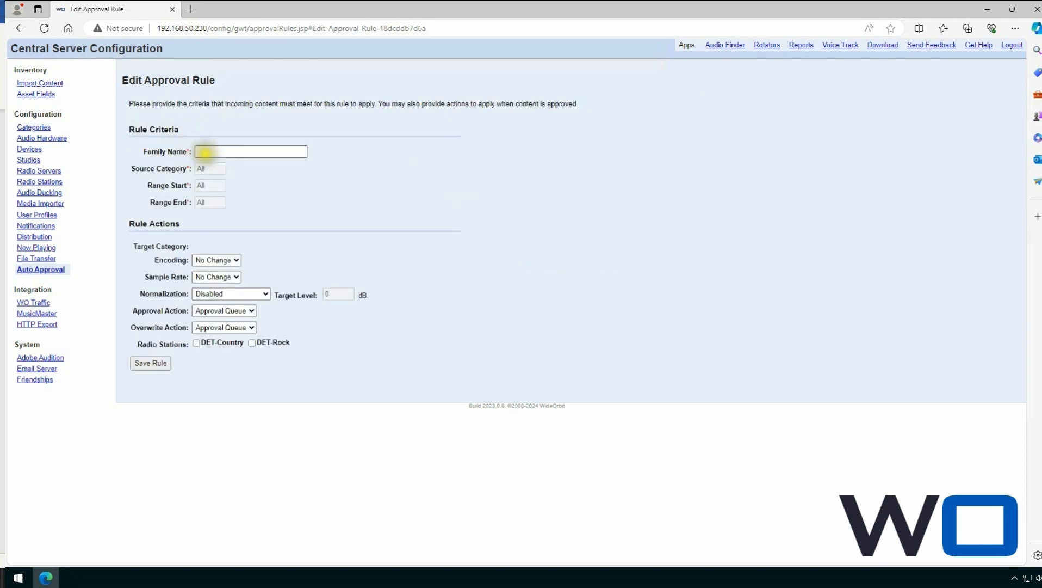
{"action": "left_click", "coordinate": [202, 153]}
{"action": "type", "text": "Dallas"}
{"action": "key", "text": "Tab"}
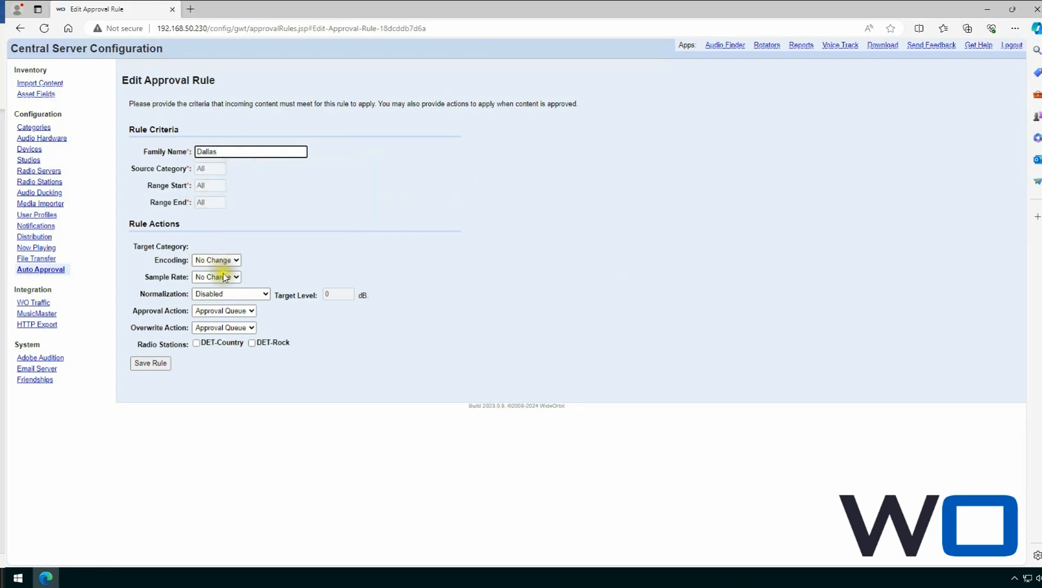
Set the all-categories rule's approval action to Distribute and overwrite action to Overwrite, assign it to DET-Rock and save it
{"action": "left_click", "coordinate": [224, 310]}
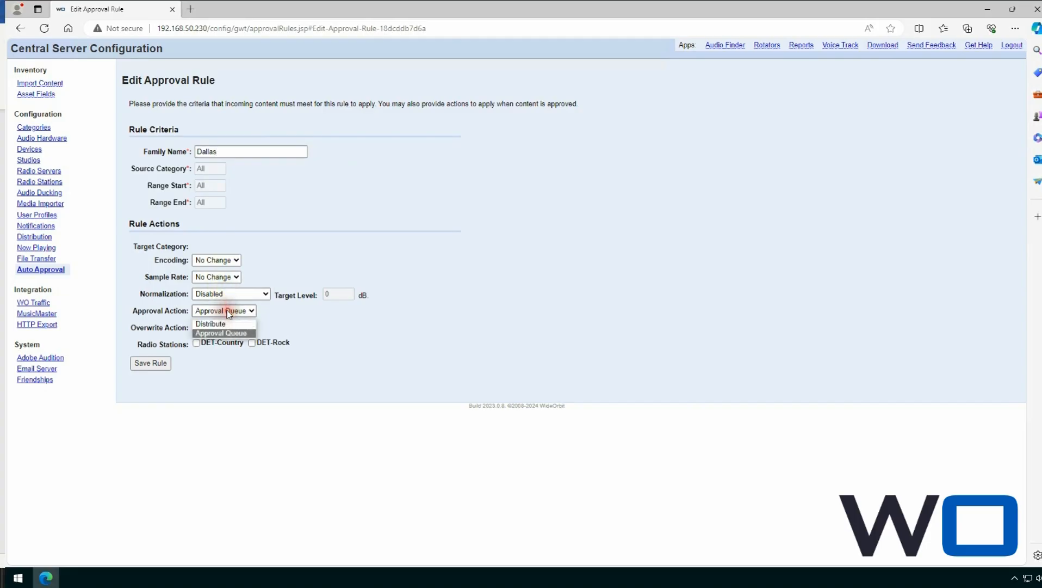
{"action": "left_click", "coordinate": [223, 325]}
{"action": "left_click", "coordinate": [223, 328]}
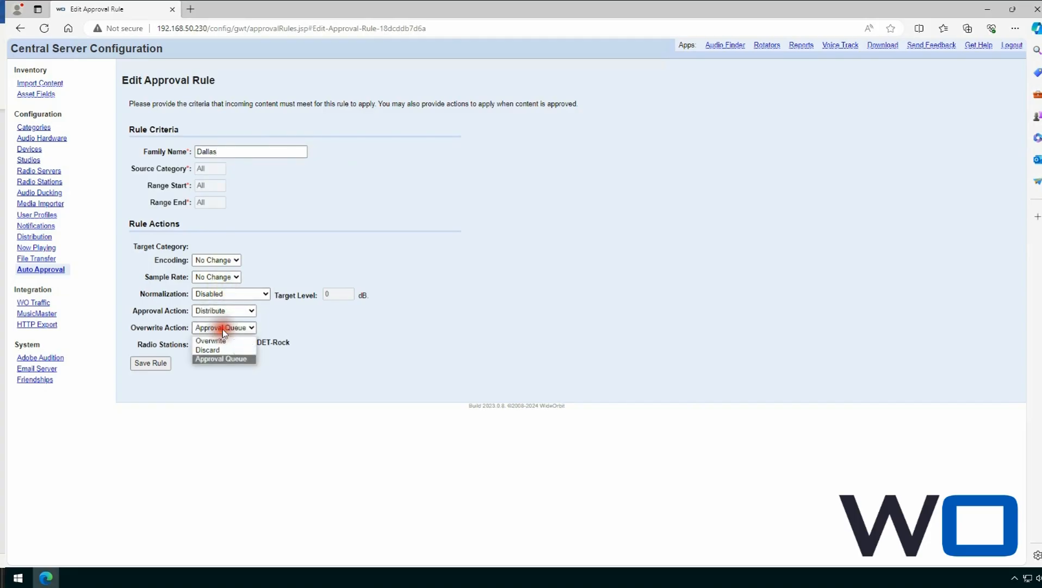
{"action": "left_click", "coordinate": [224, 341]}
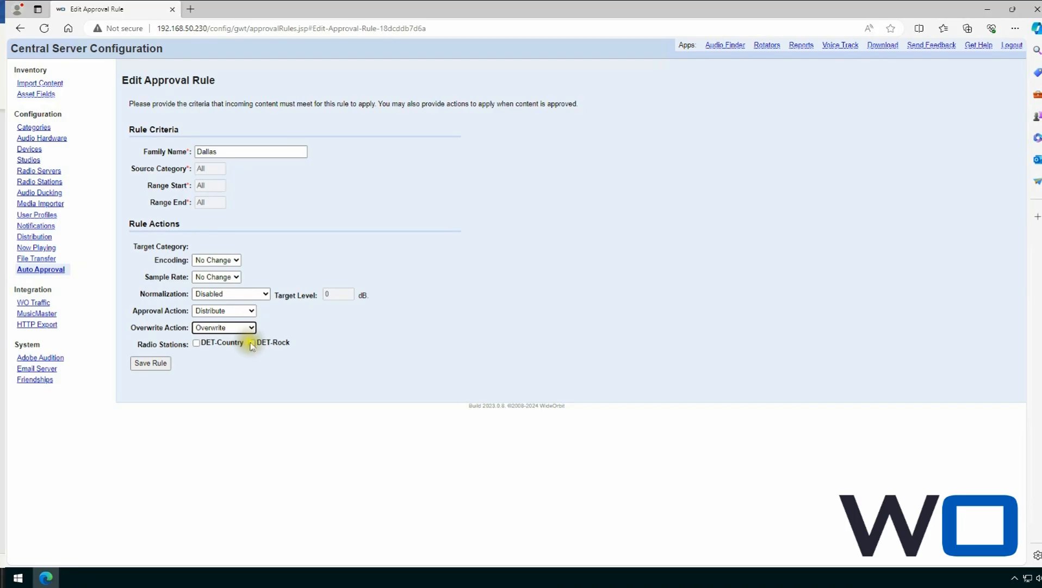
{"action": "left_click", "coordinate": [252, 342]}
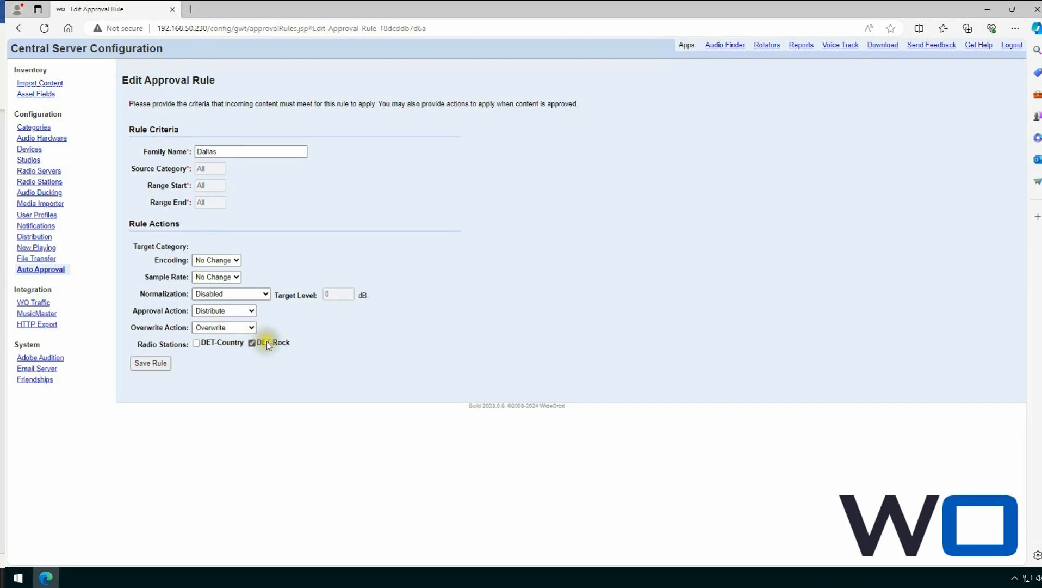
{"action": "left_click", "coordinate": [152, 362]}
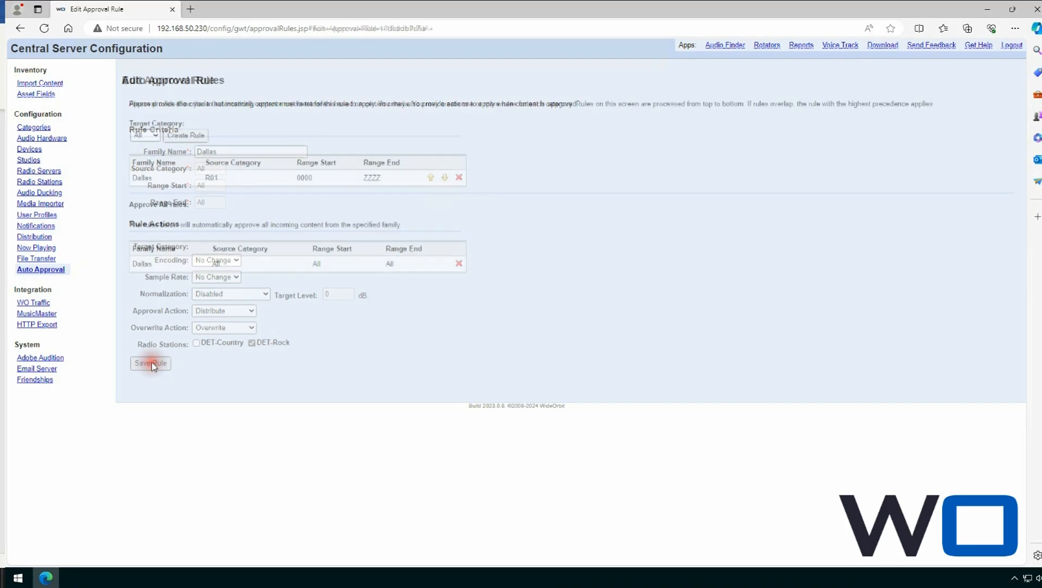